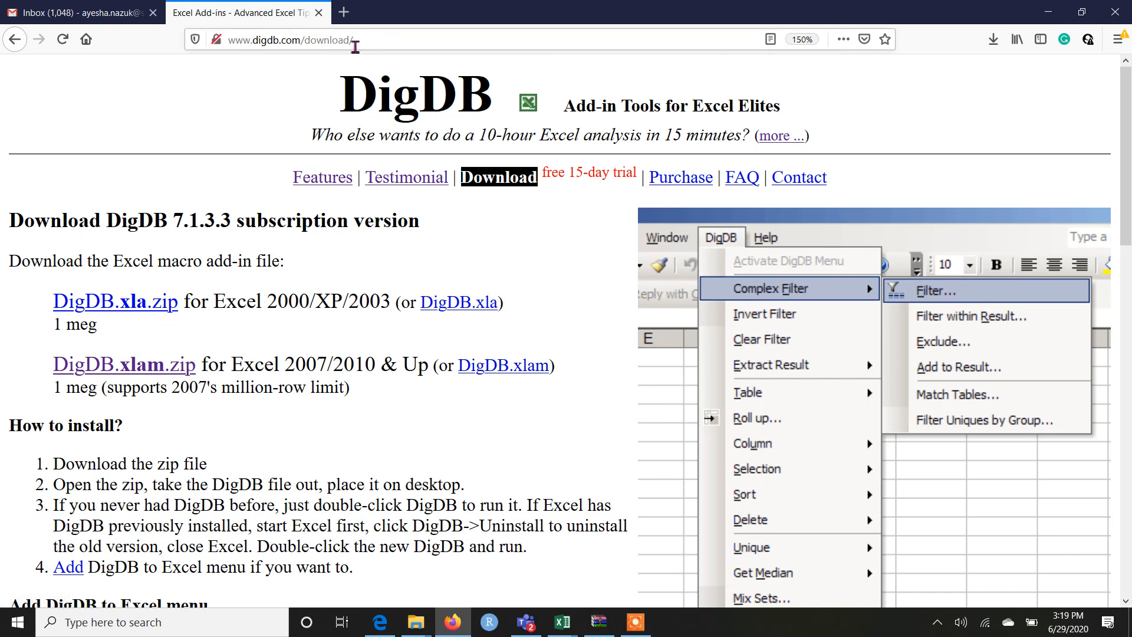
# Search the web for "digdb for excel" in a new tab and open the result "DigDB: Excel Add-ins, Advanced Excel Tips"
pyautogui.click(373, 42)
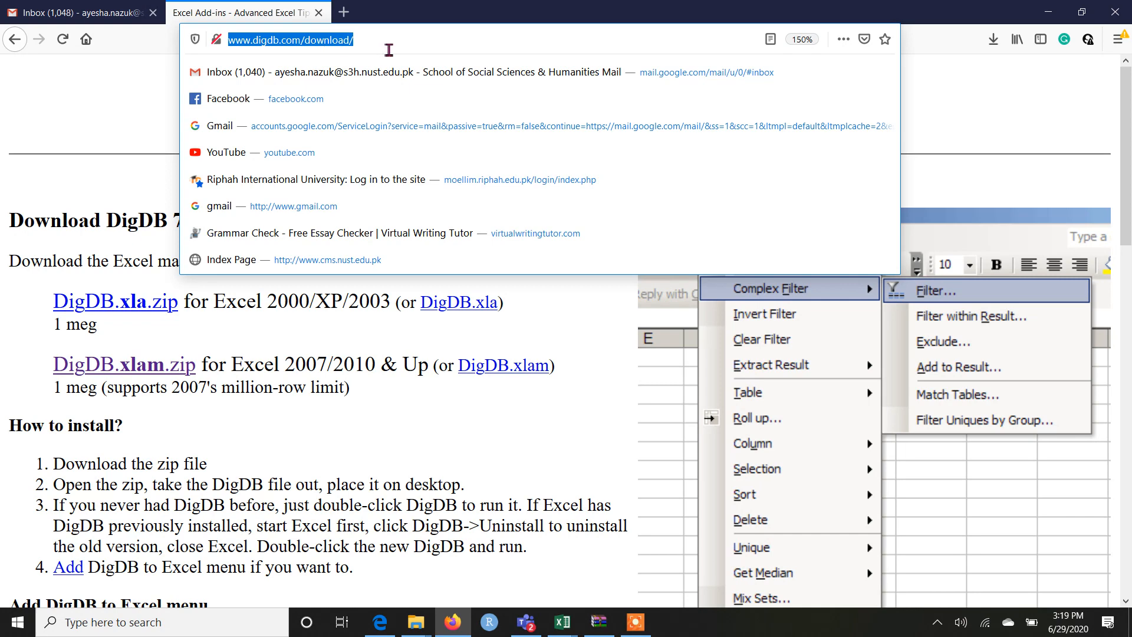
pyautogui.click(344, 11)
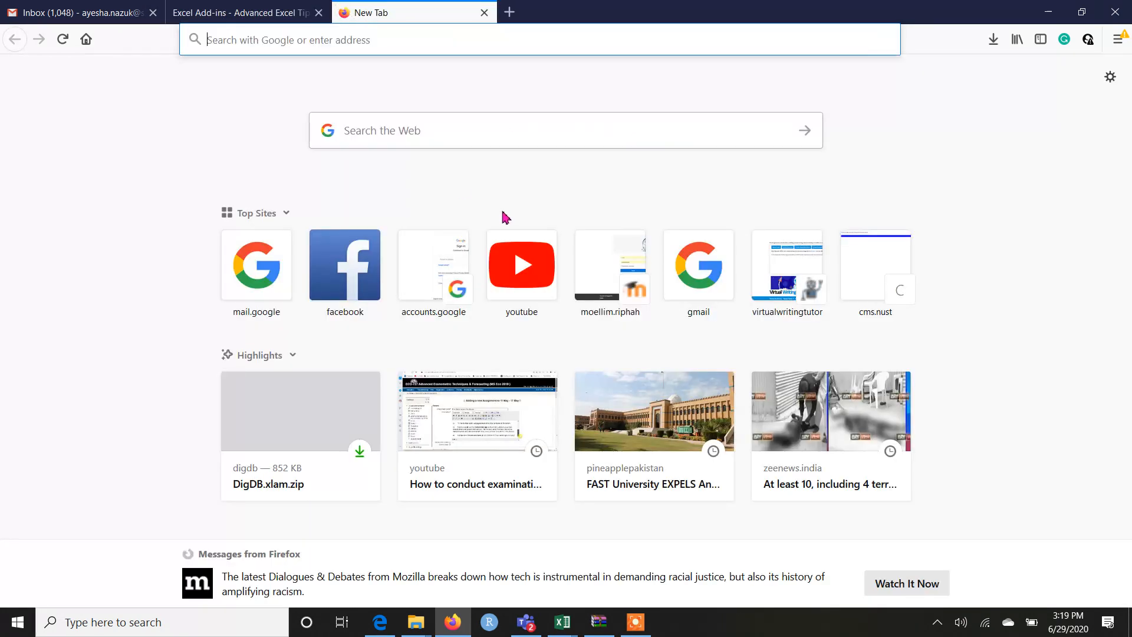
pyautogui.click(473, 130)
pyautogui.write('di')
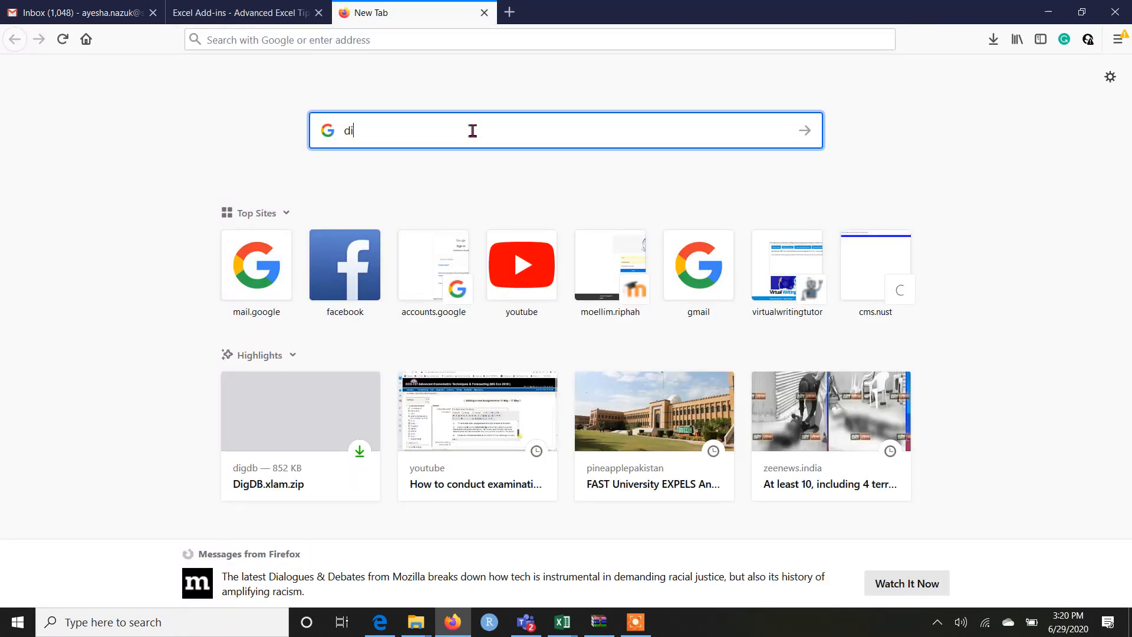
pyautogui.write('gdb')
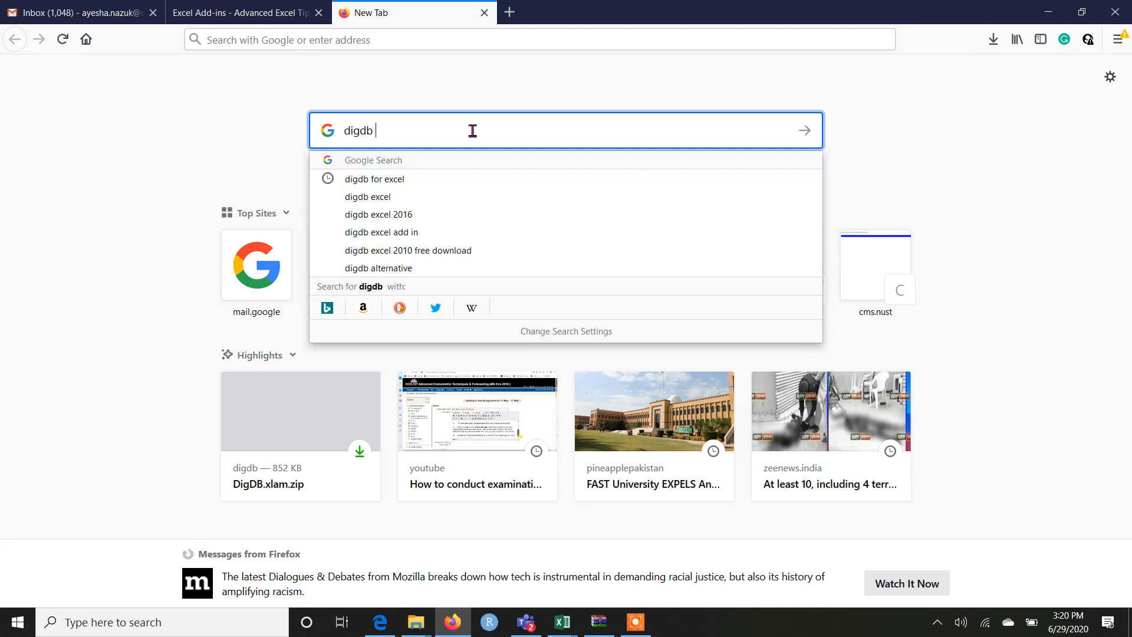
pyautogui.click(395, 178)
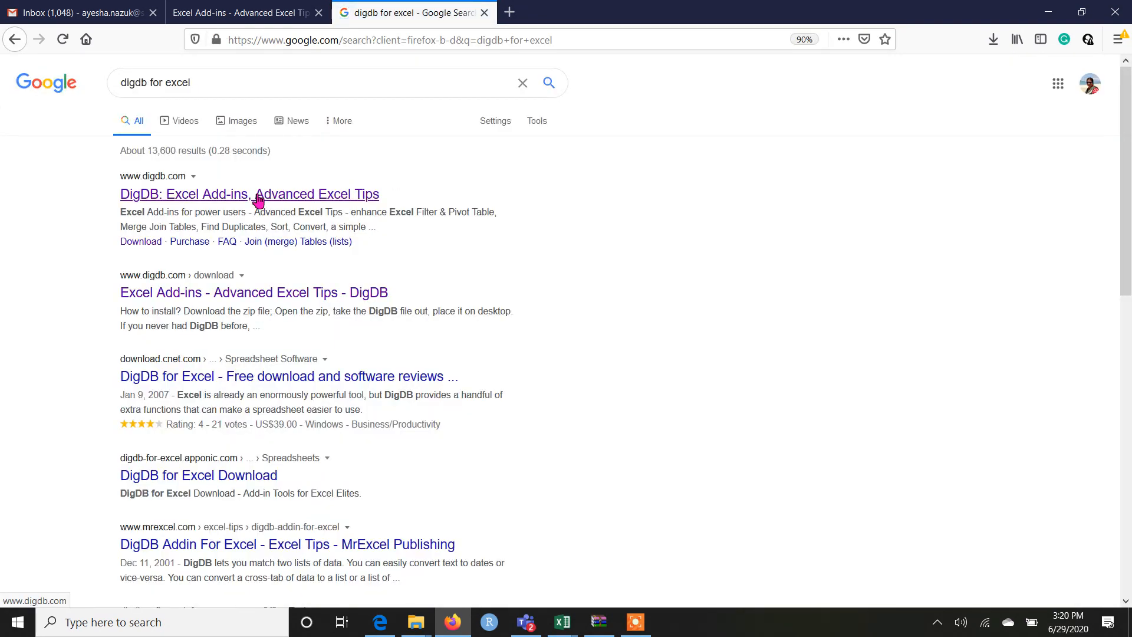
pyautogui.click(257, 196)
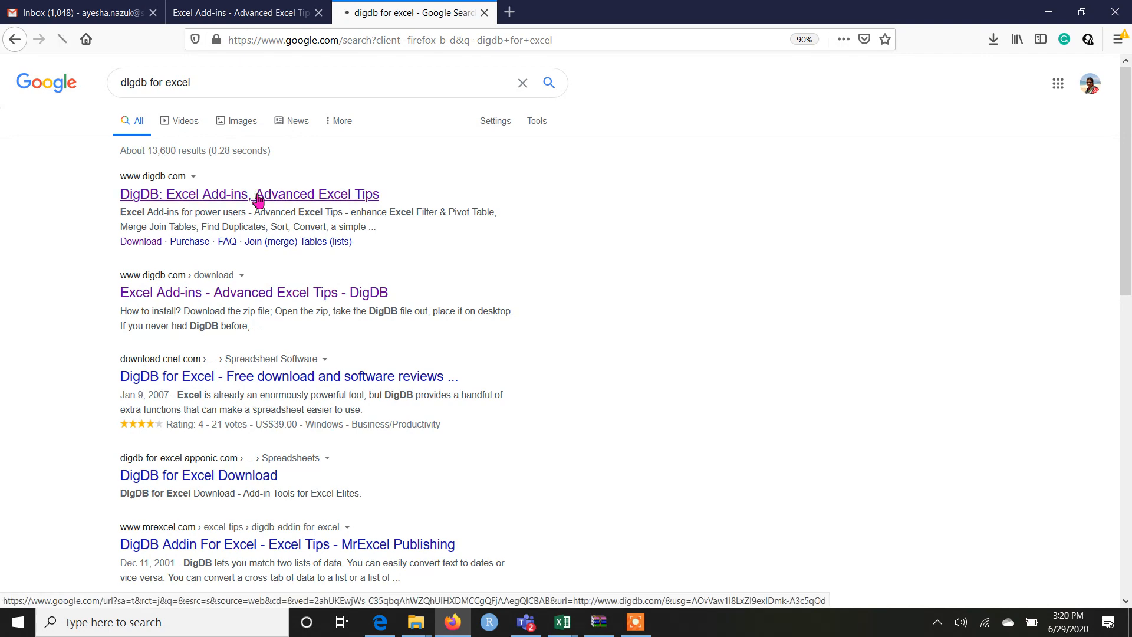
# Return to the open DigDB download page, enlarge it to 170%, and read the "How to install?" instructions
pyautogui.click(257, 8)
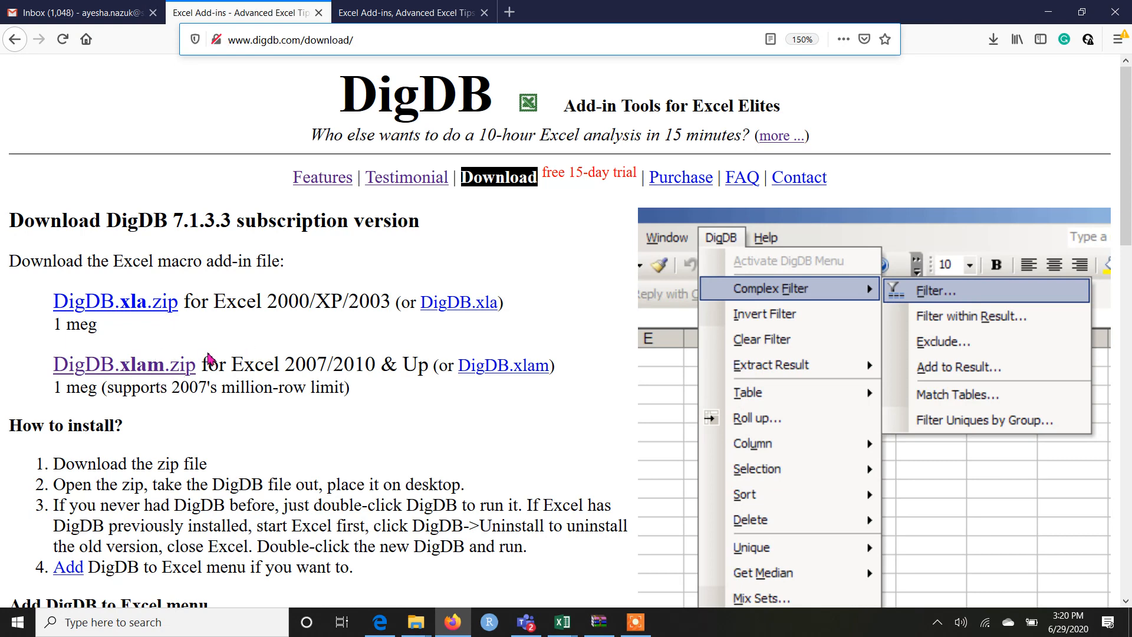
pyautogui.hotkey('ctrl', '+')
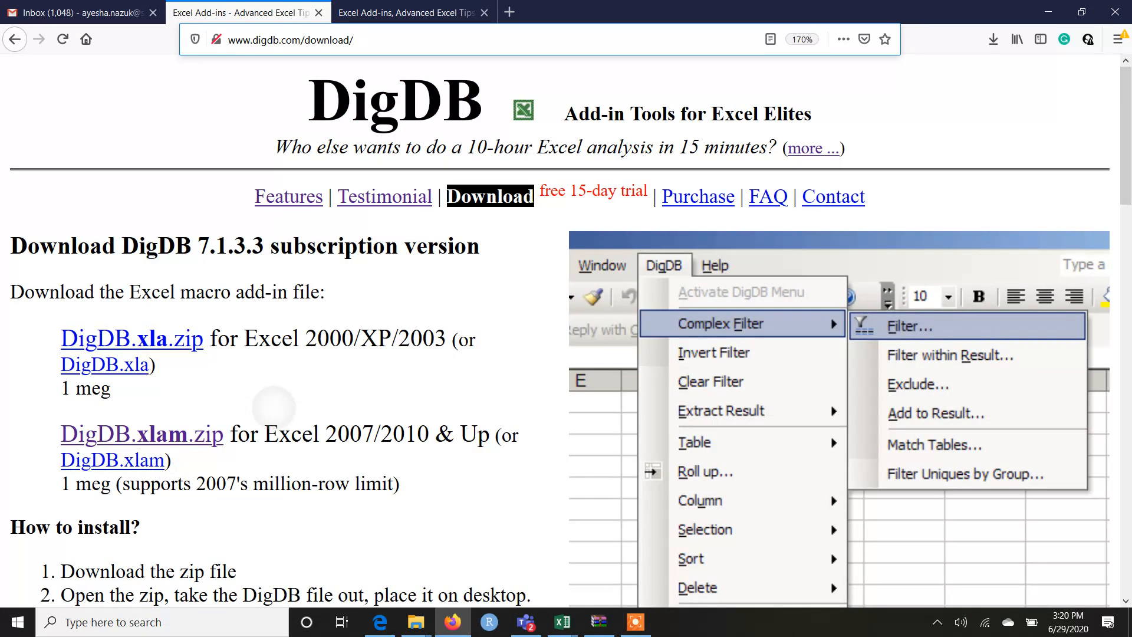
pyautogui.scroll(-5, 195, 96)
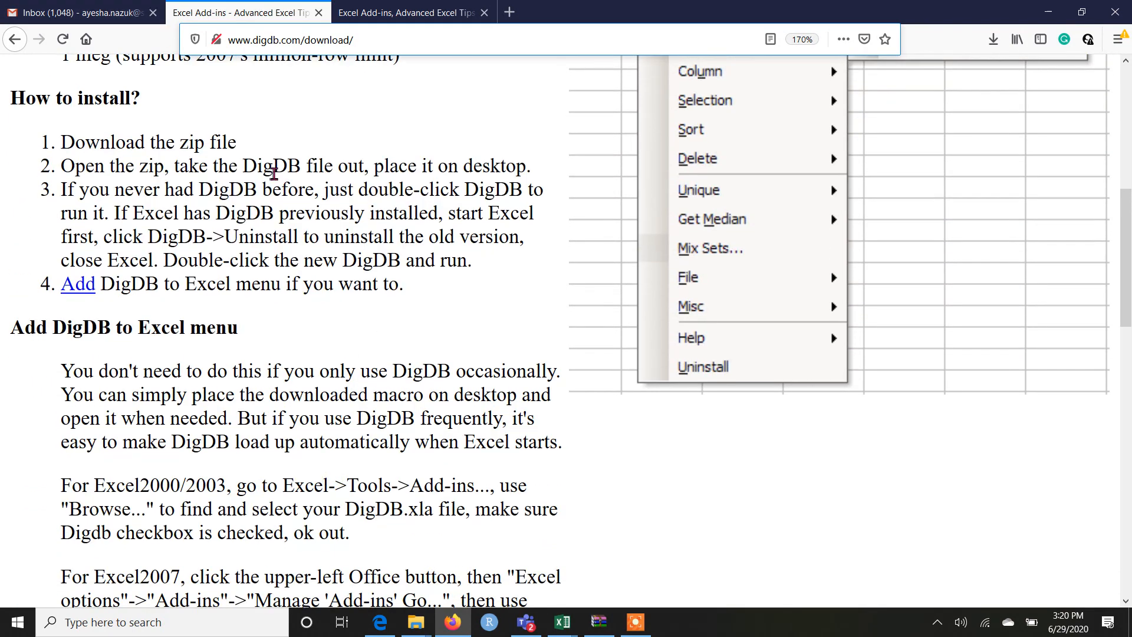
pyautogui.click(259, 141)
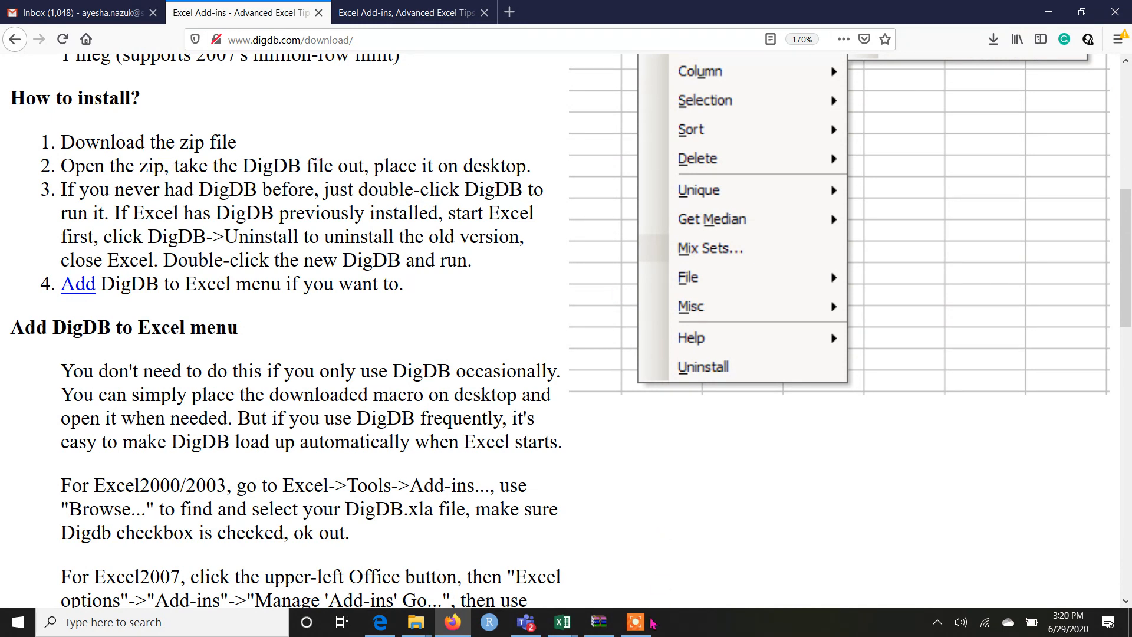
# Switch to the DigDB.xlam.zip archive in WinRAR, view its extraction options without extracting, and close the archive
pyautogui.click(601, 626)
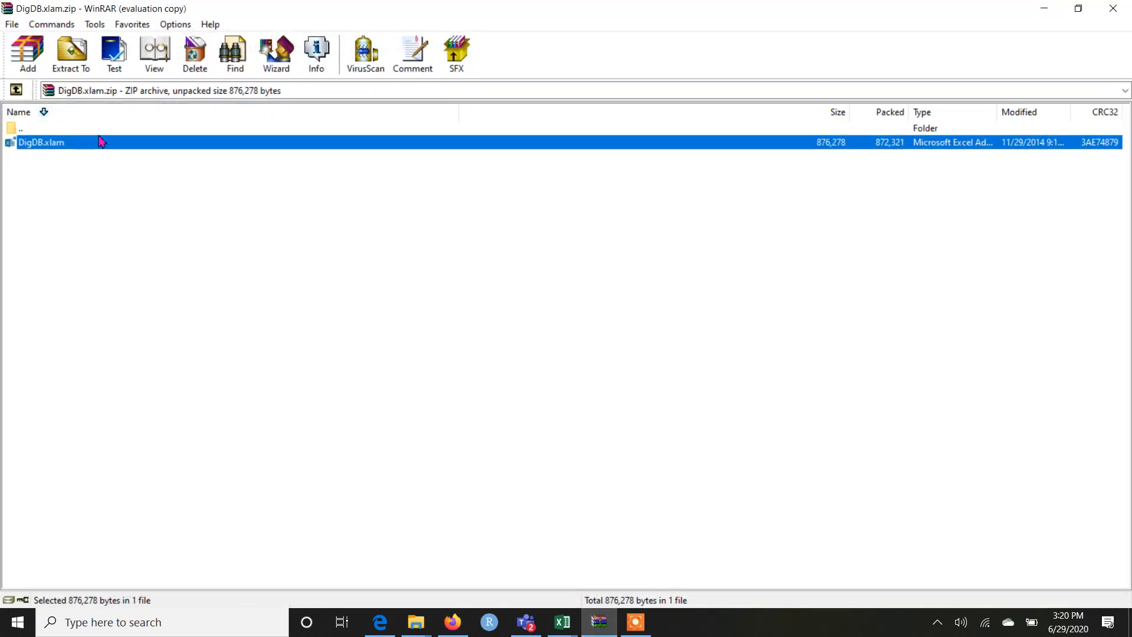
pyautogui.click(72, 56)
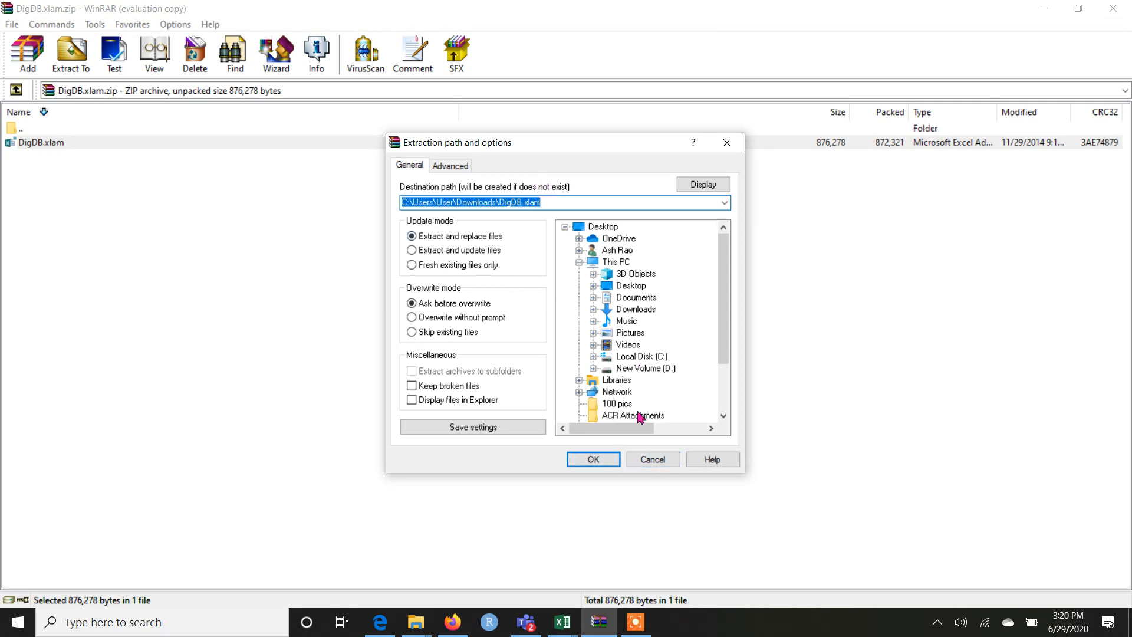
pyautogui.click(653, 463)
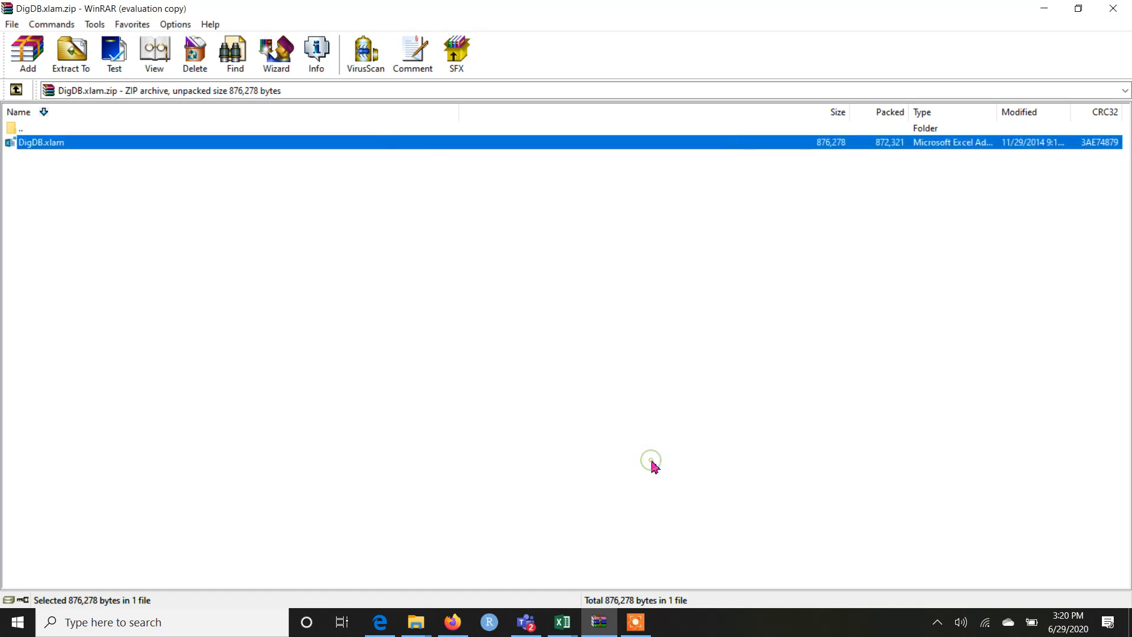
pyautogui.click(1117, 11)
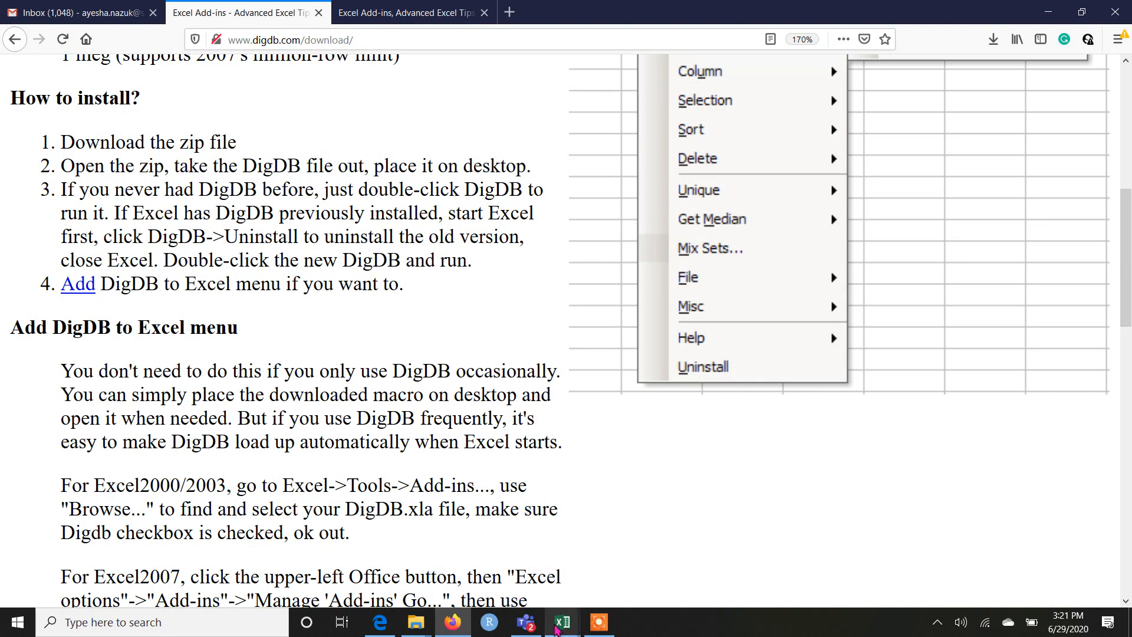
# Switch to the Book2 workbook in Excel and view the commands offered by the DigDB add-in
pyautogui.click(557, 630)
pyautogui.click(613, 578)
pyautogui.press('Escape')
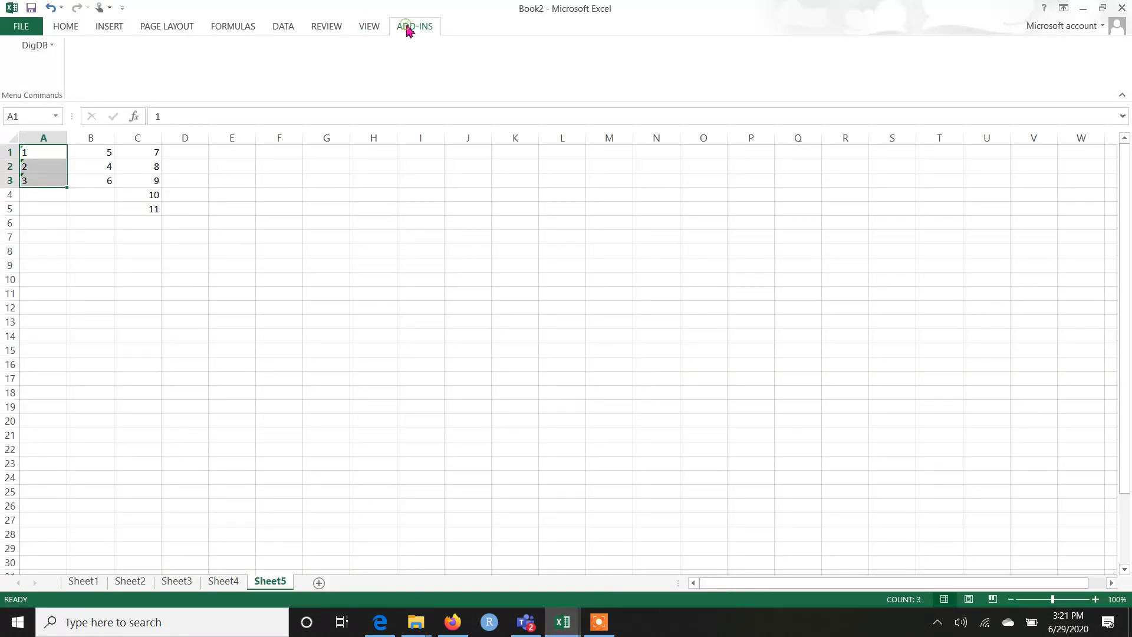
pyautogui.click(23, 45)
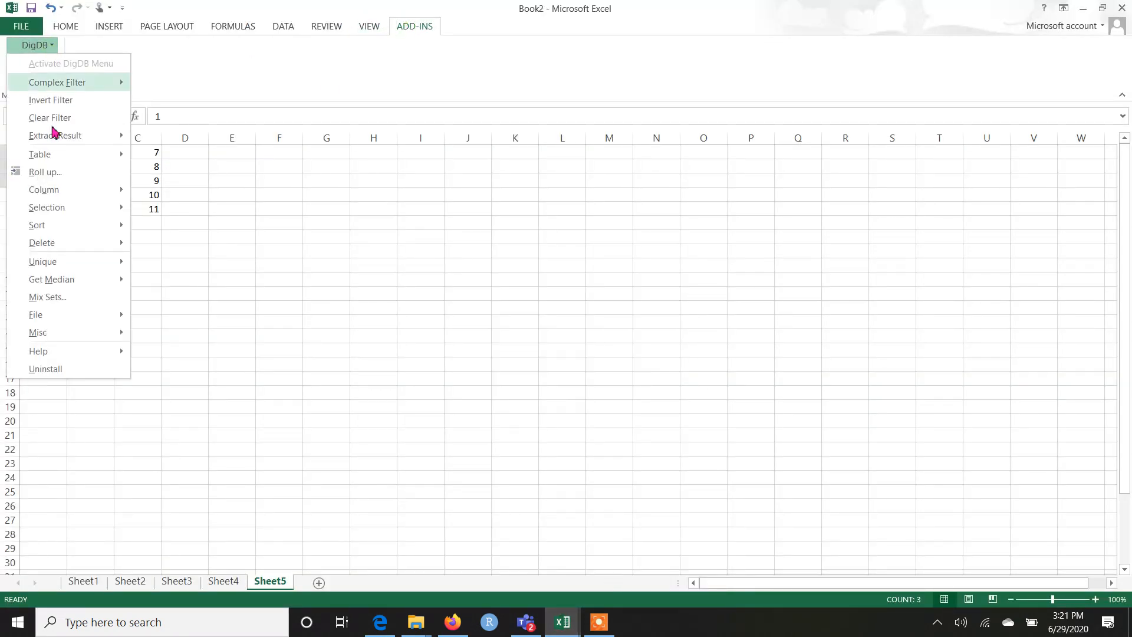
pyautogui.click(329, 309)
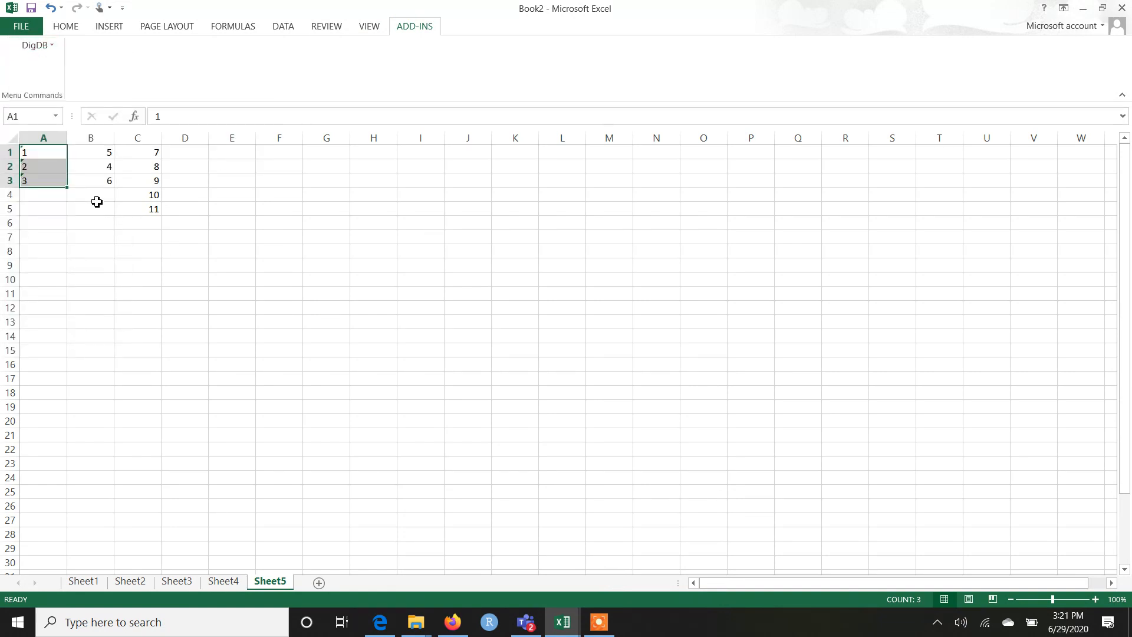
pyautogui.moveTo(55, 151); pyautogui.dragTo(157, 218)
pyautogui.click(183, 250)
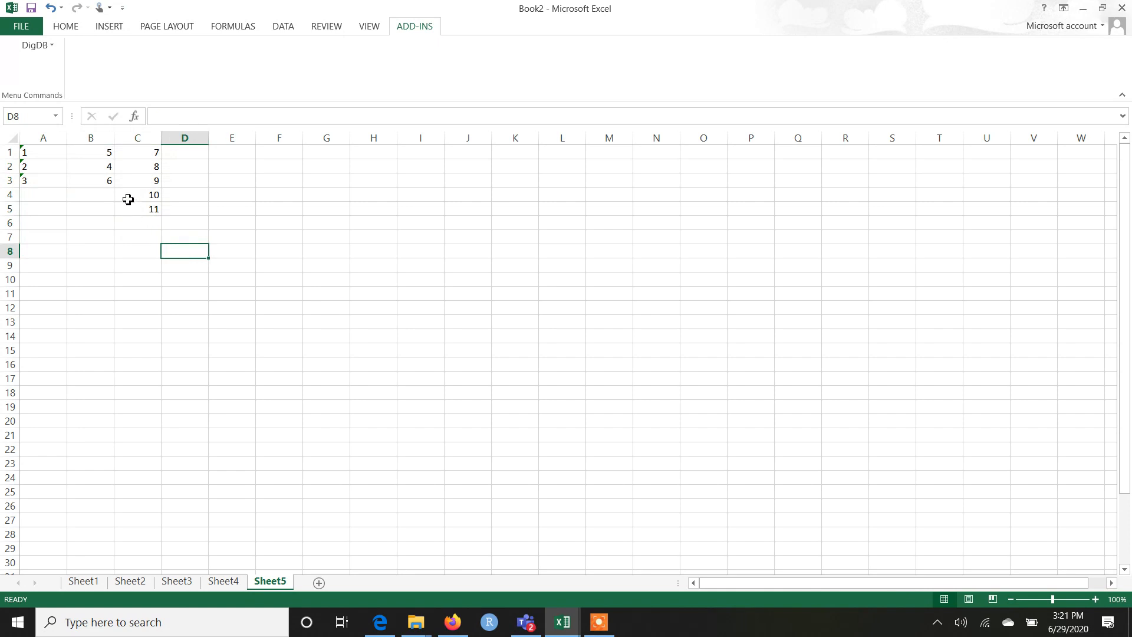
pyautogui.click(47, 150)
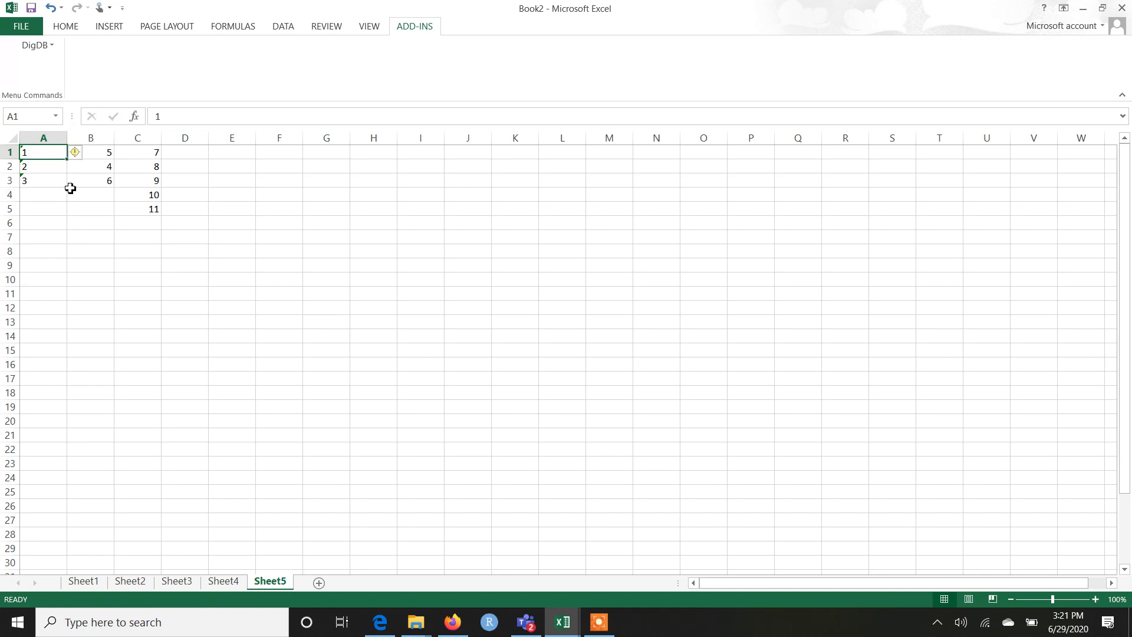
pyautogui.click(55, 237)
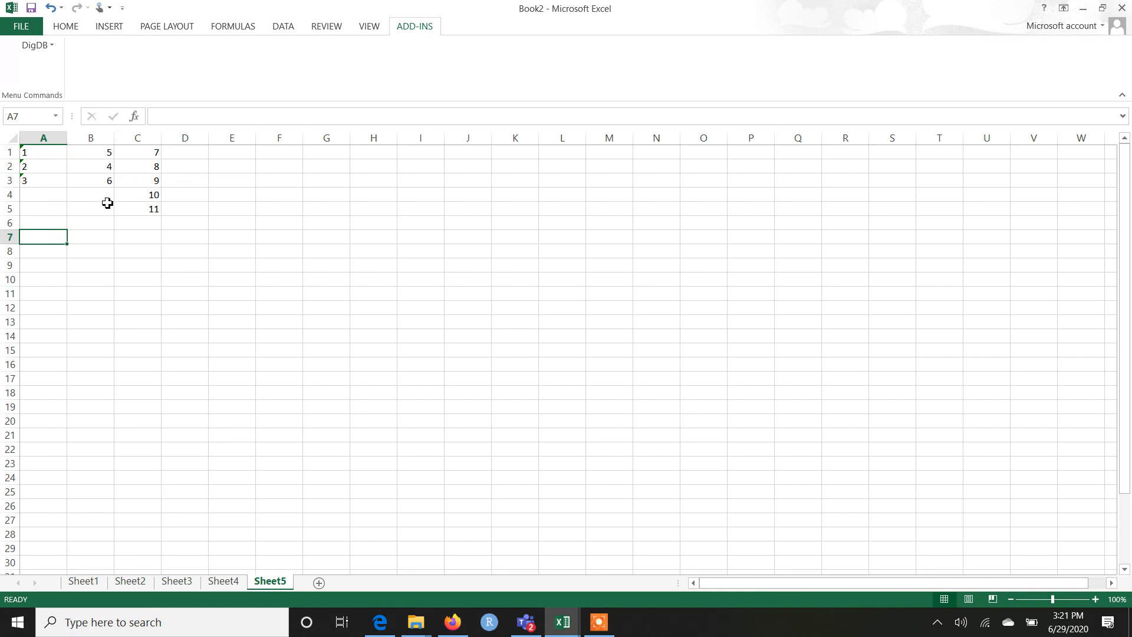
# Start DigDB's Mix Sets, add the range A1:A3 of Sheet5 as the first set, and enter a comma as text to append
pyautogui.click(52, 47)
pyautogui.click(79, 298)
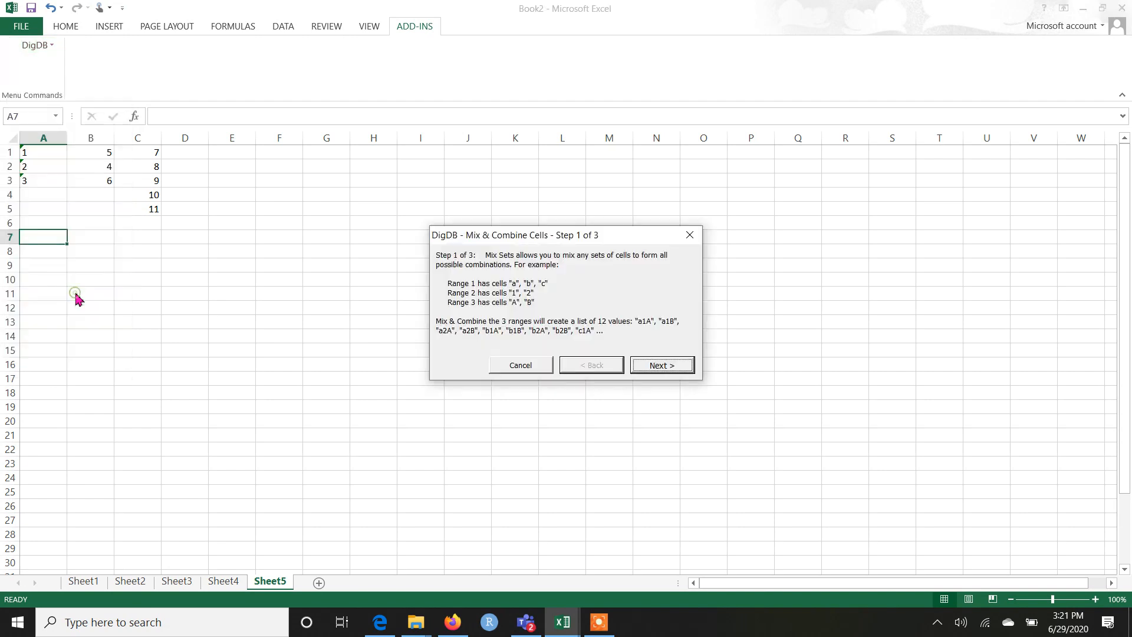
pyautogui.click(661, 365)
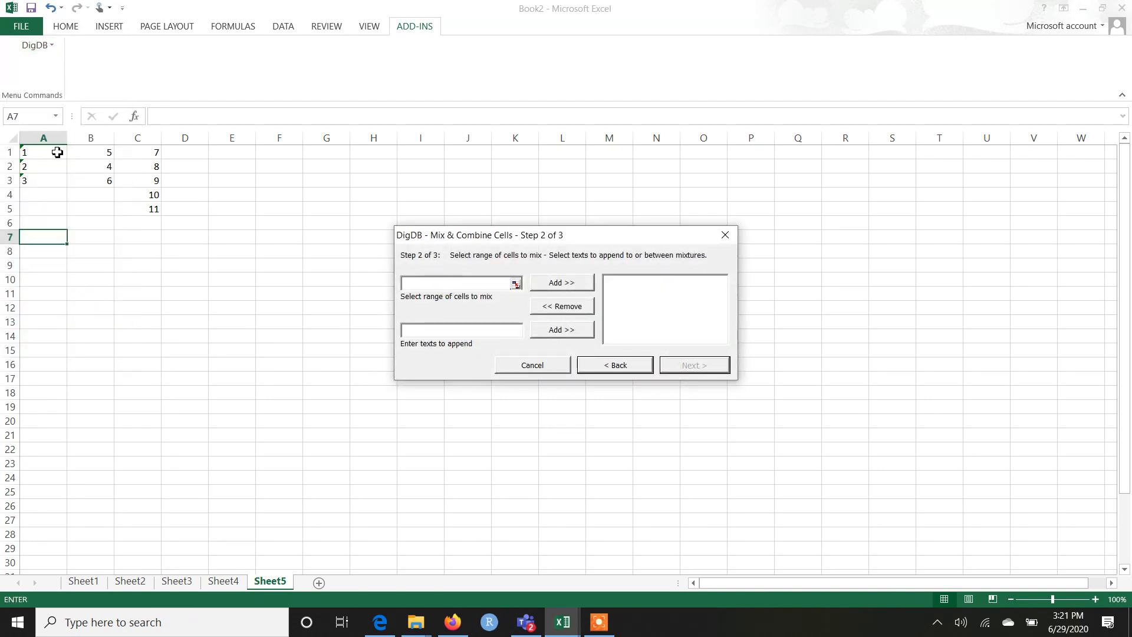
pyautogui.moveTo(56, 152); pyautogui.dragTo(55, 179)
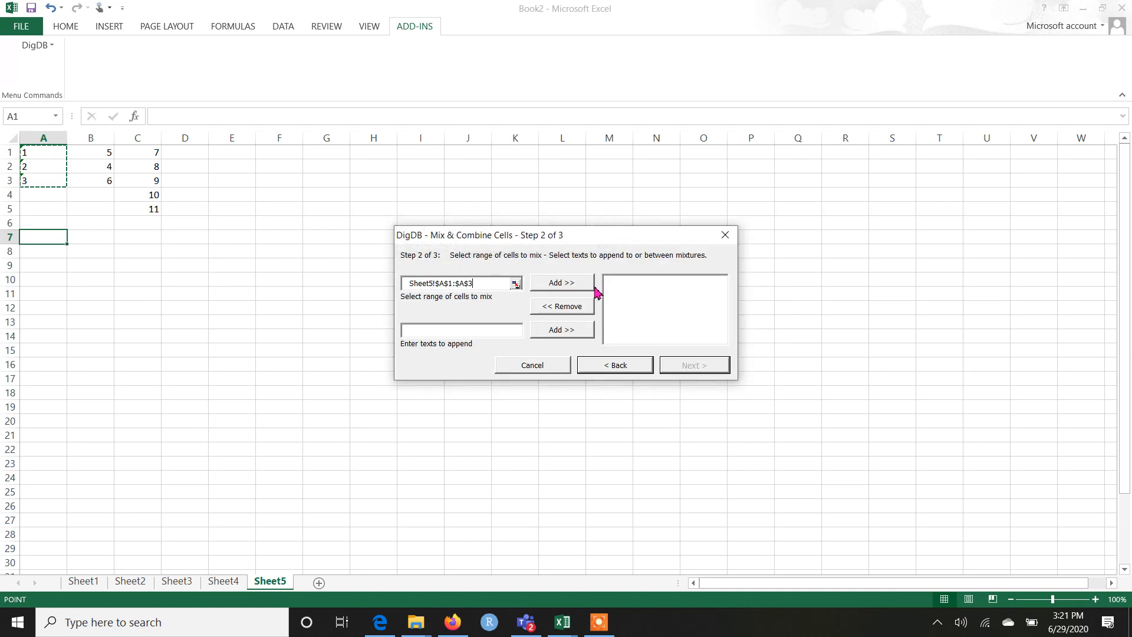
pyautogui.click(575, 284)
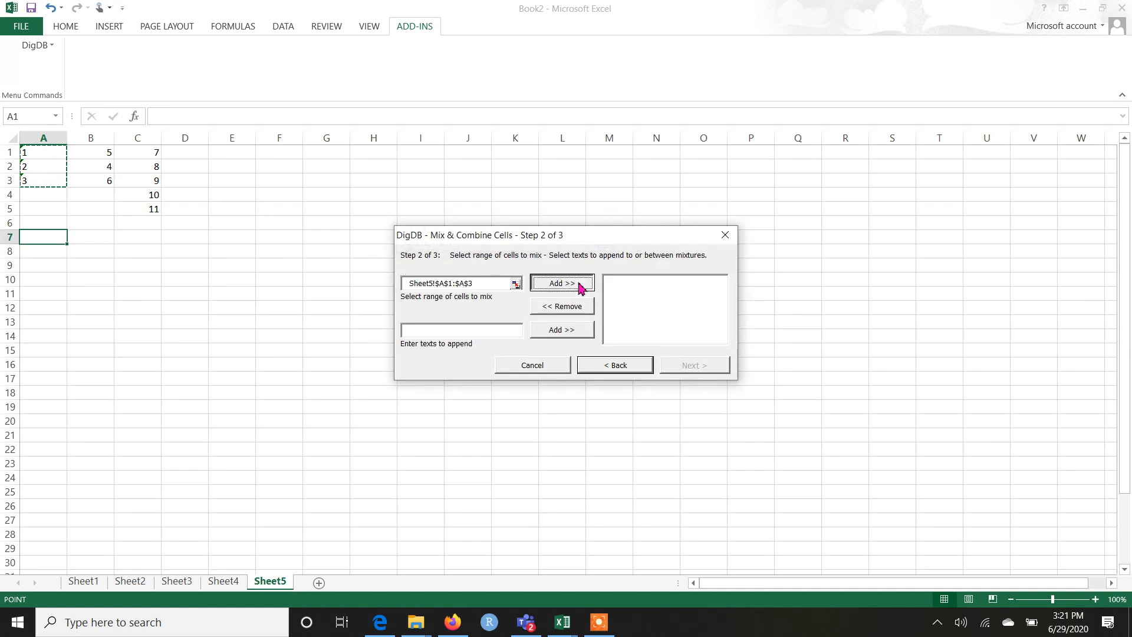
pyautogui.click(458, 332)
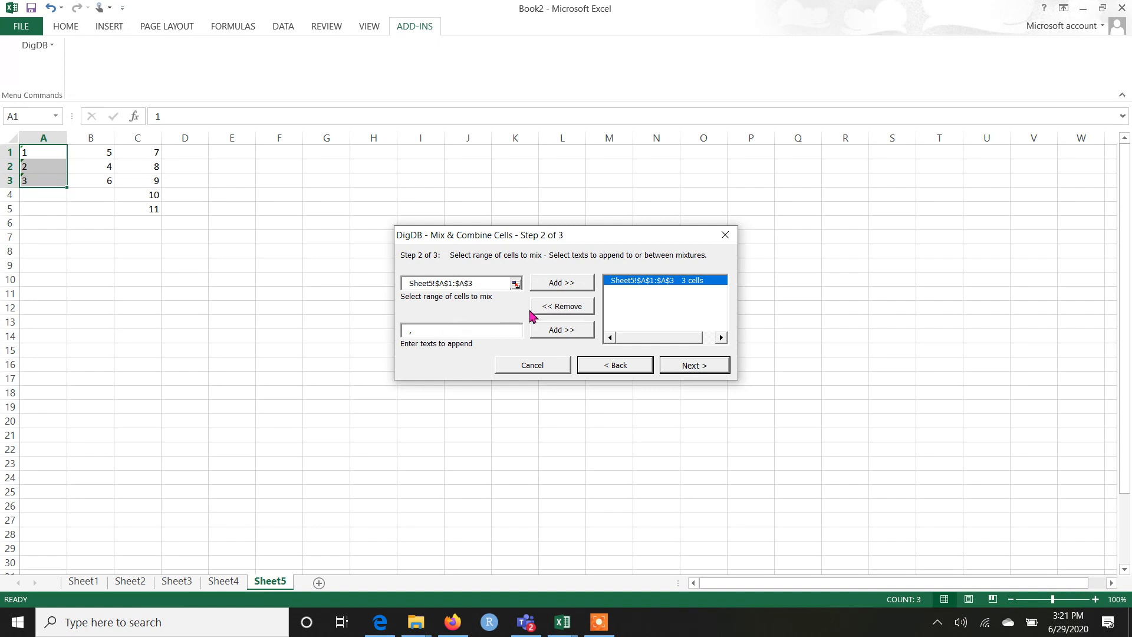
pyautogui.click(562, 284)
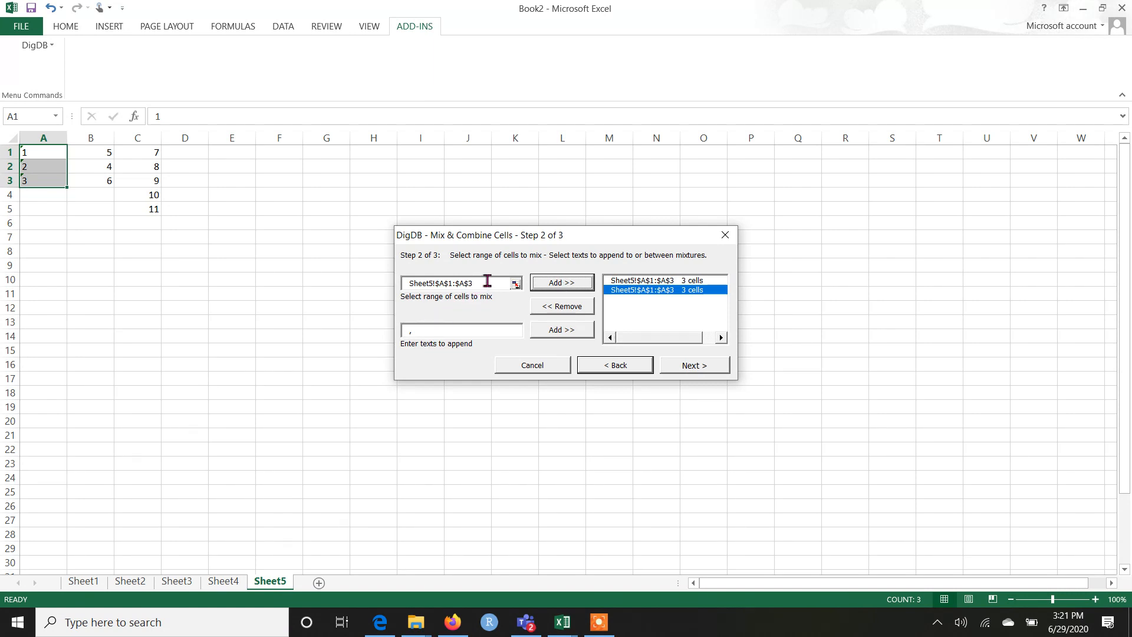
pyautogui.click(626, 290)
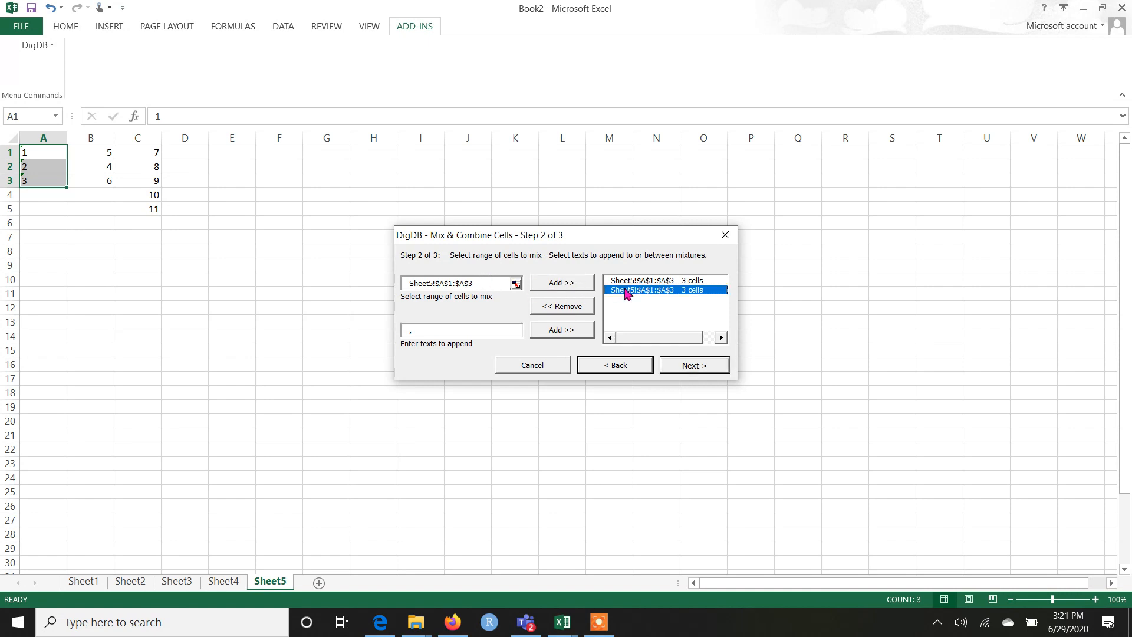
pyautogui.click(584, 308)
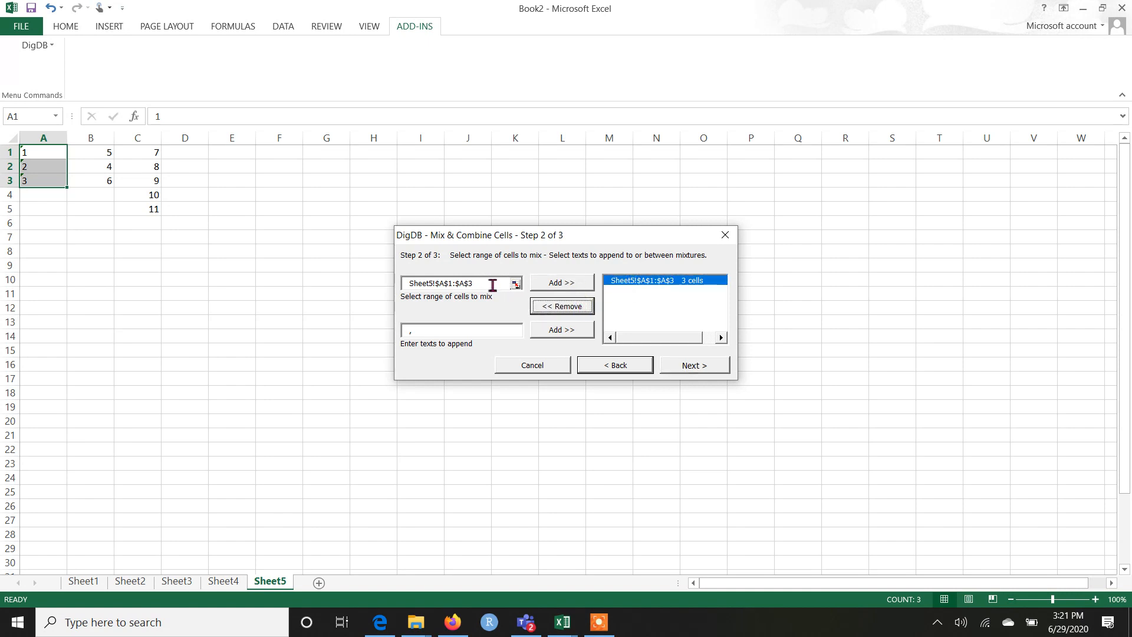
# Clear the cell range entry and add the comma text to the mix list after the A1:A3 range
pyautogui.moveTo(494, 284); pyautogui.dragTo(398, 288)
pyautogui.press('BackSpace')
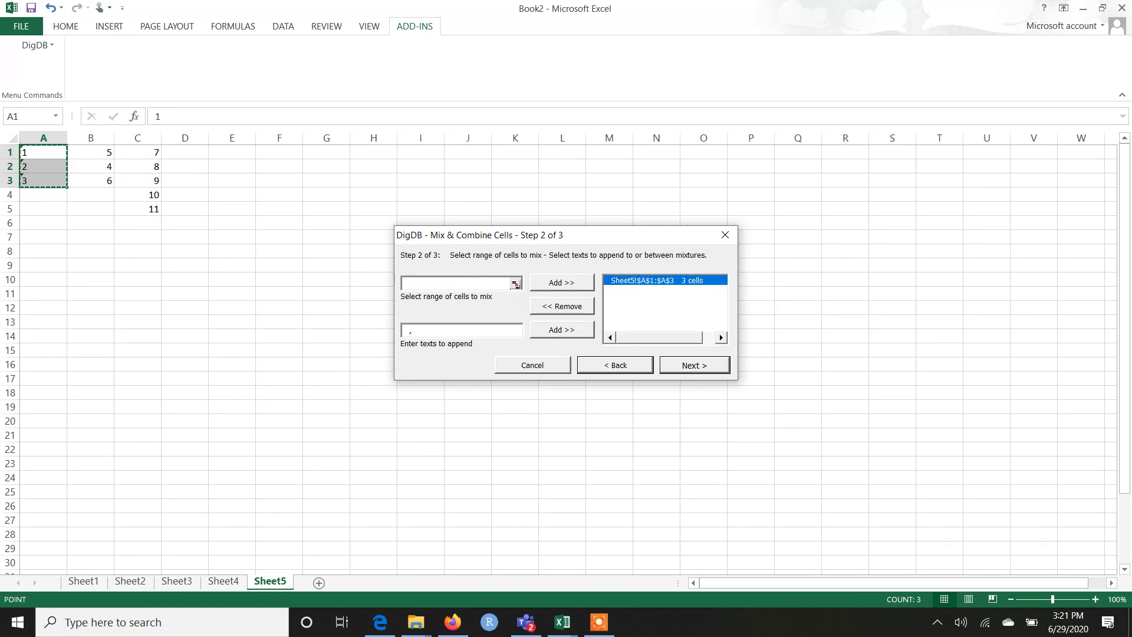
pyautogui.click(419, 328)
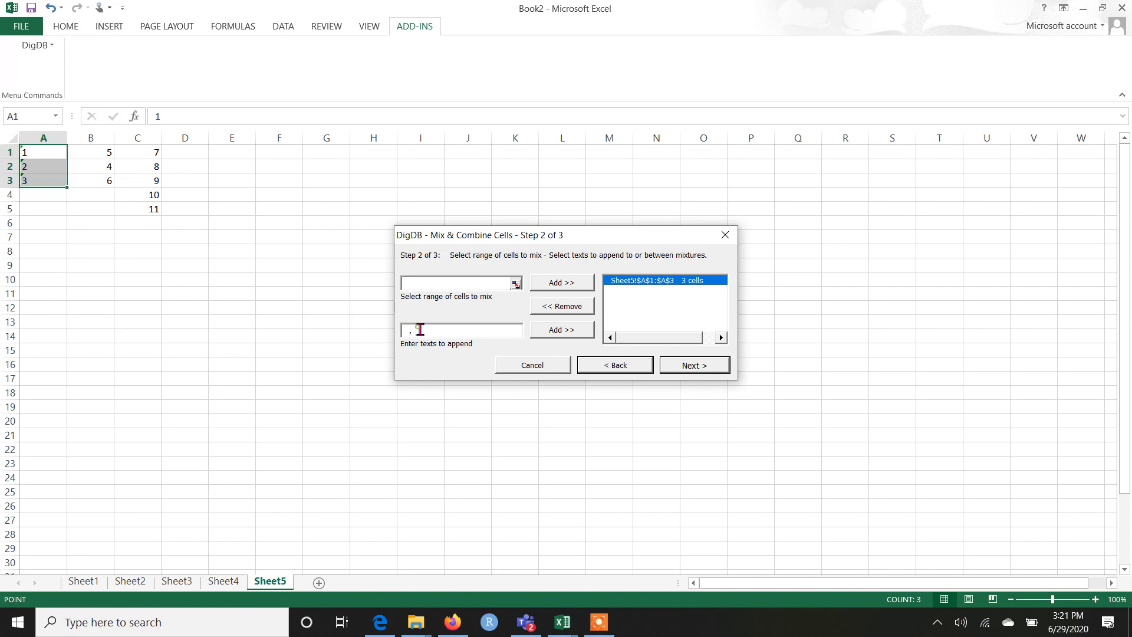
pyautogui.click(571, 332)
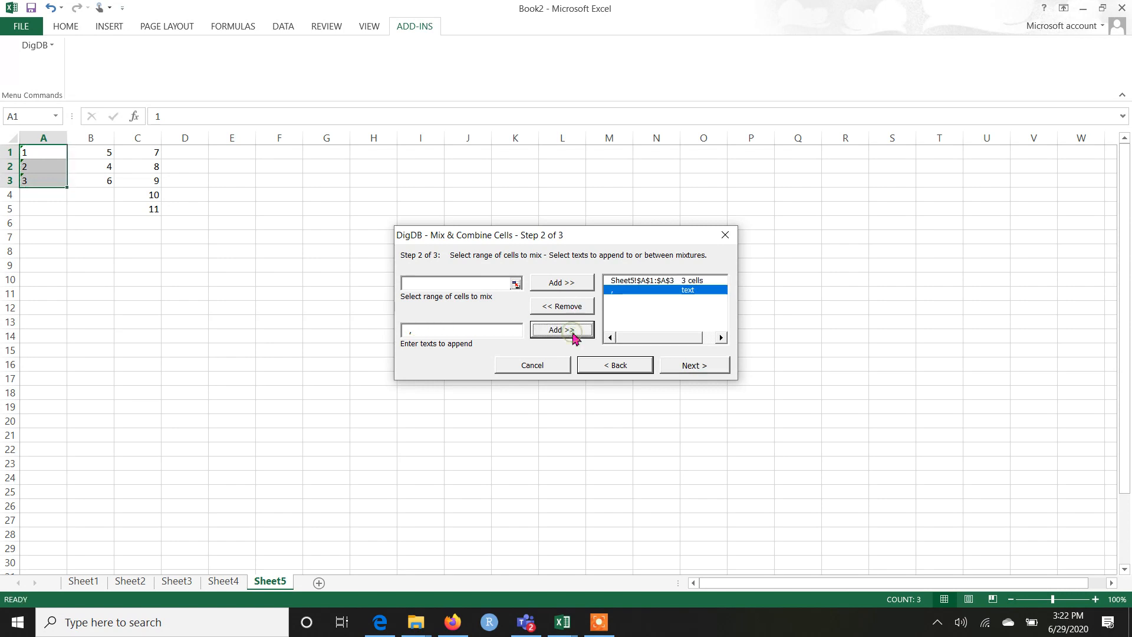
pyautogui.click(625, 292)
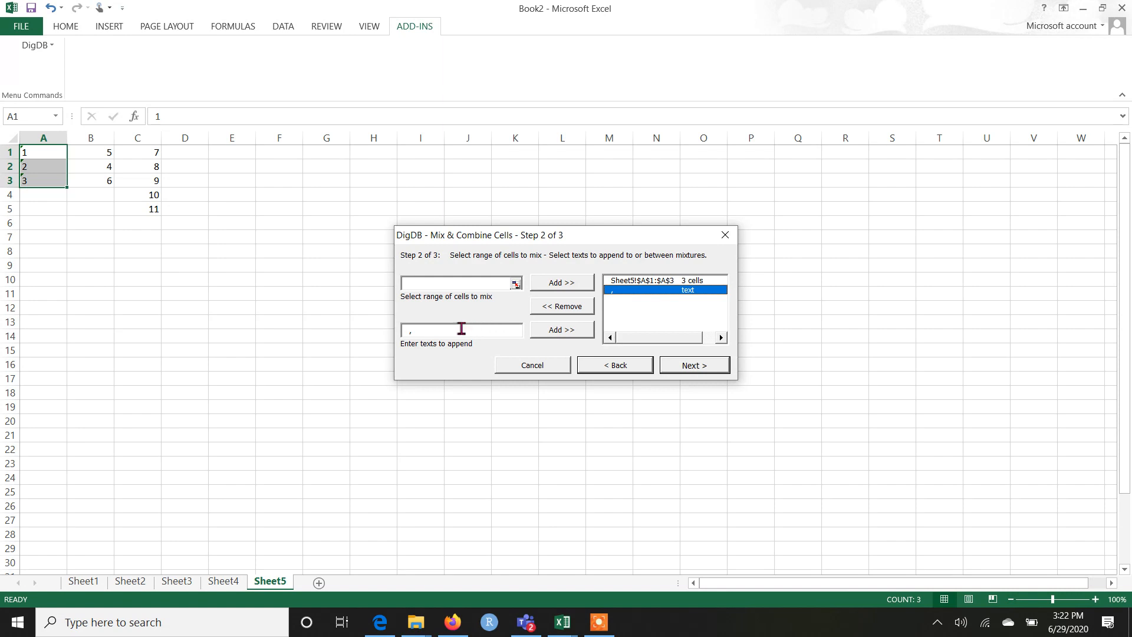
# Add the range B1:B3 of Sheet5 to the mix list after the comma
pyautogui.click(440, 283)
pyautogui.moveTo(88, 151); pyautogui.dragTo(95, 187)
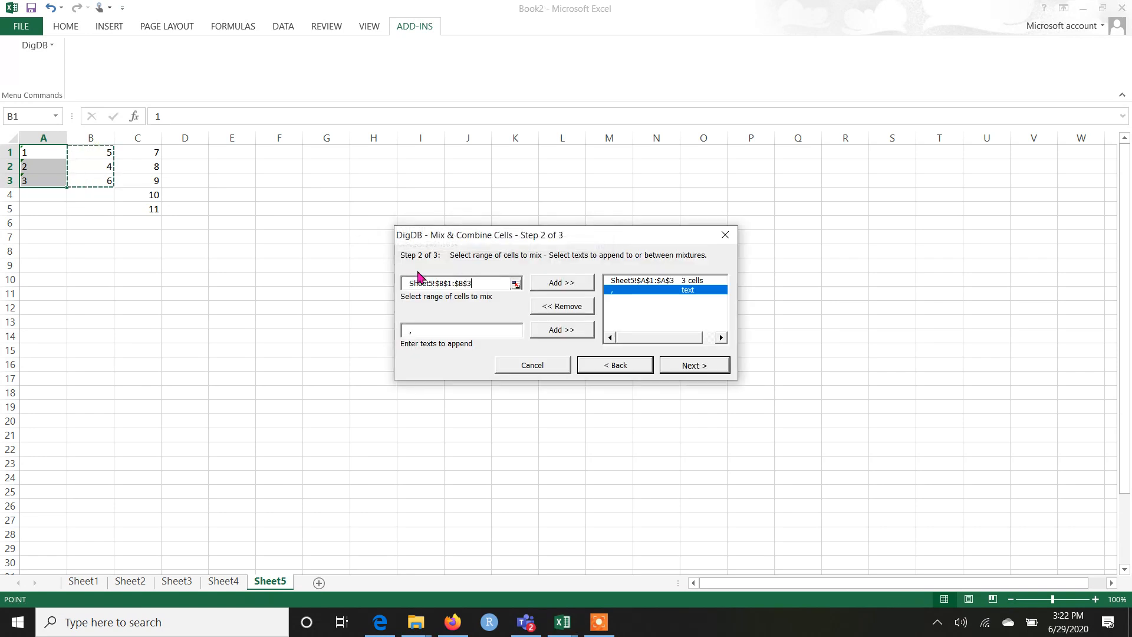
pyautogui.click(563, 284)
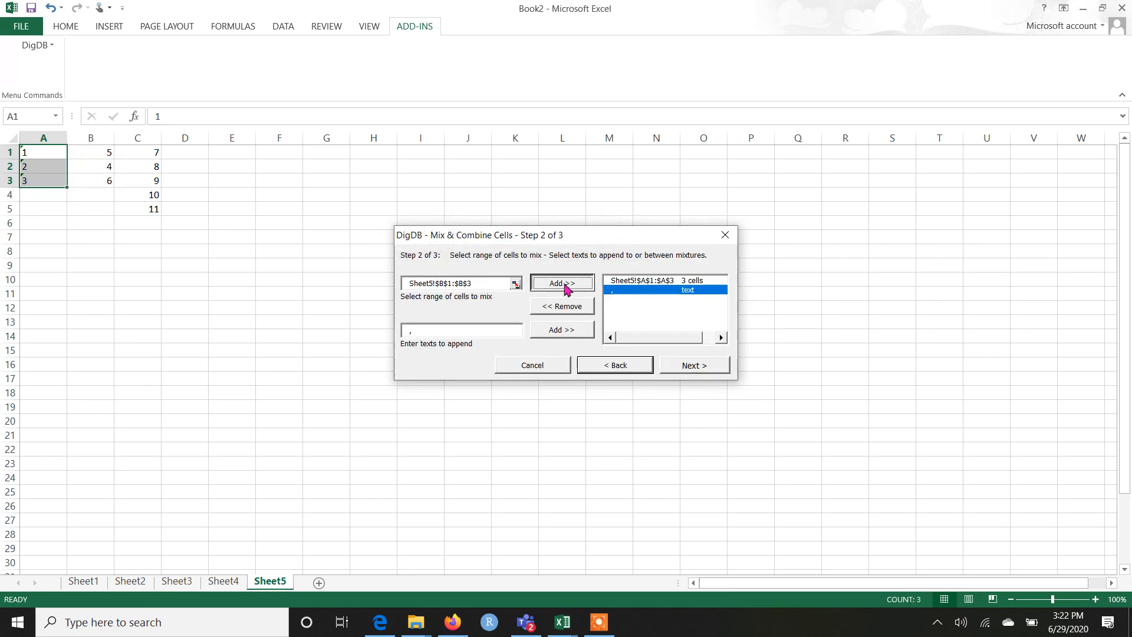
# Clear the cell range entry and append another comma text to the mix list after the B1:B3 range
pyautogui.moveTo(475, 288); pyautogui.dragTo(391, 284)
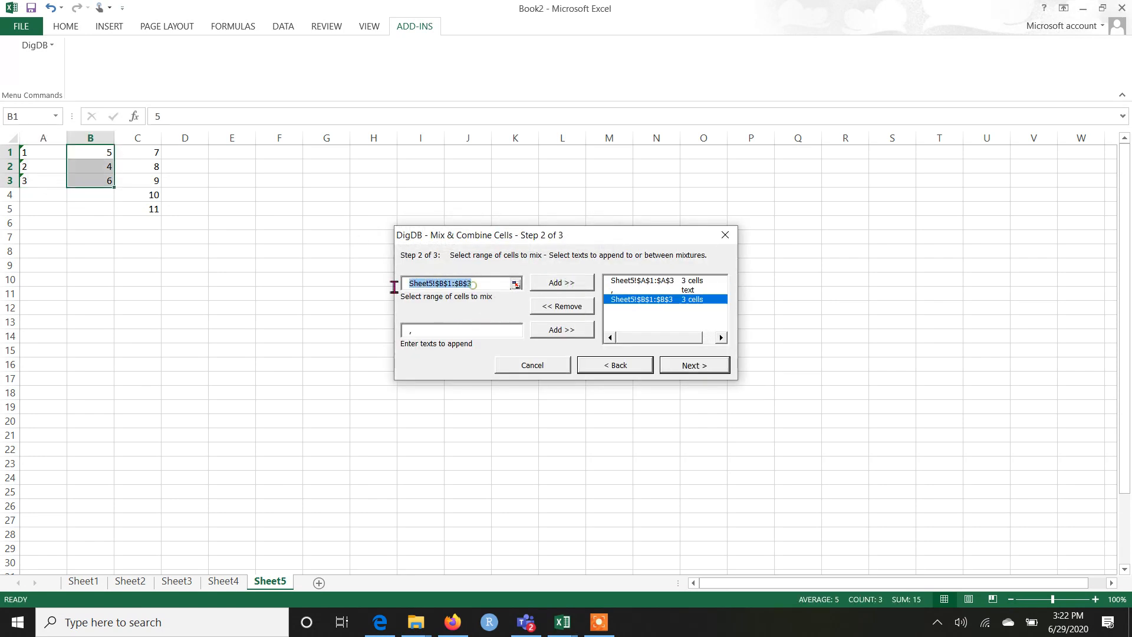
pyautogui.press('BackSpace')
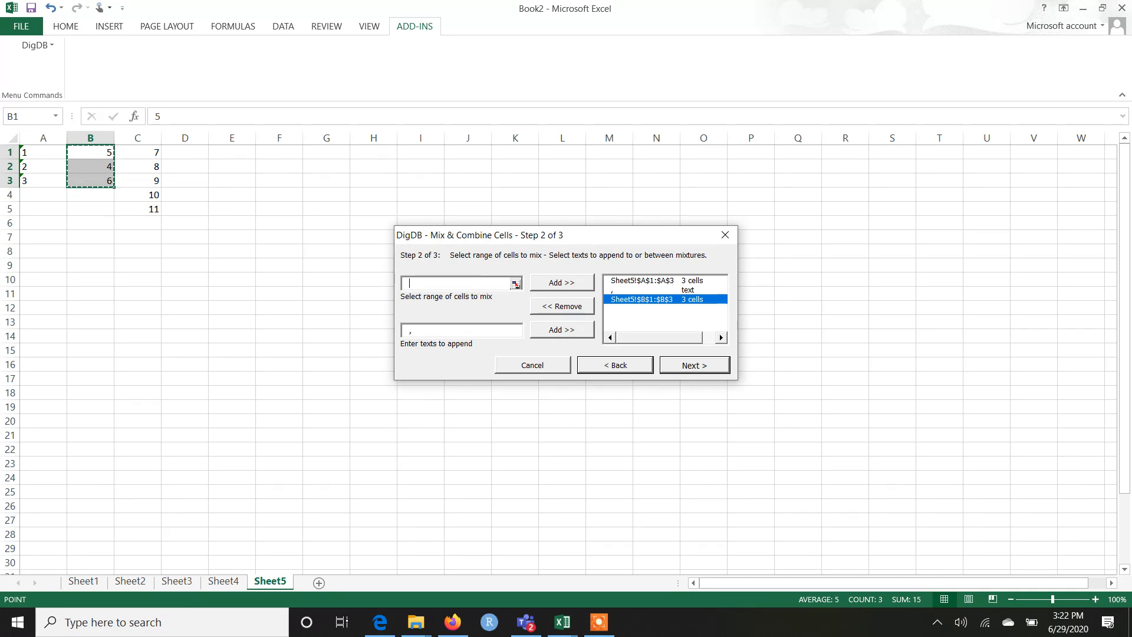
pyautogui.click(417, 329)
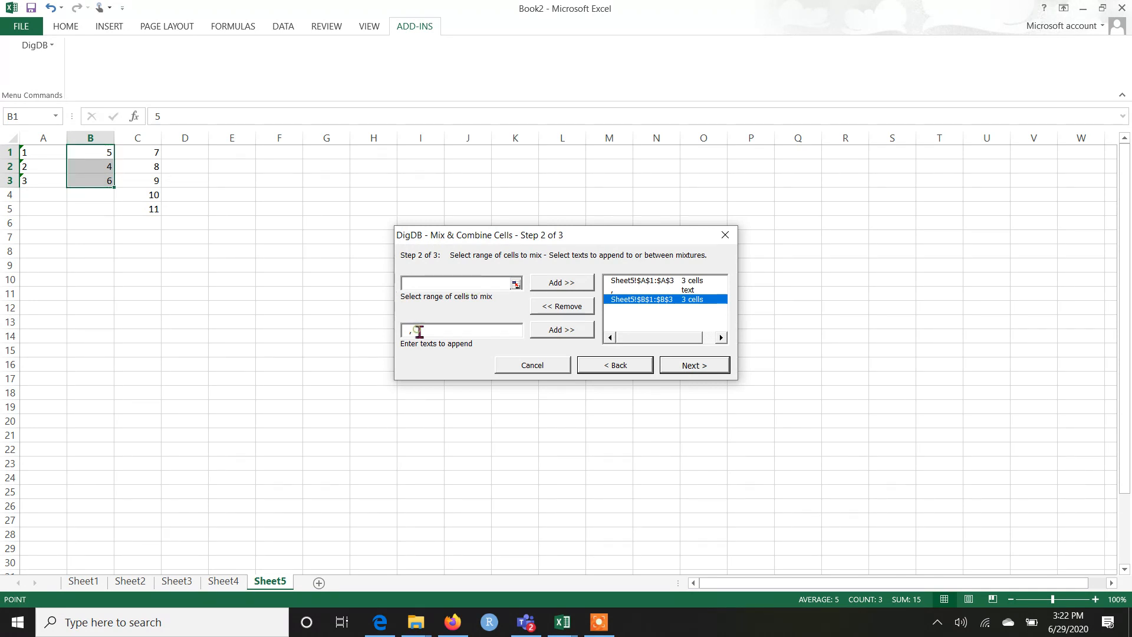
pyautogui.click(560, 331)
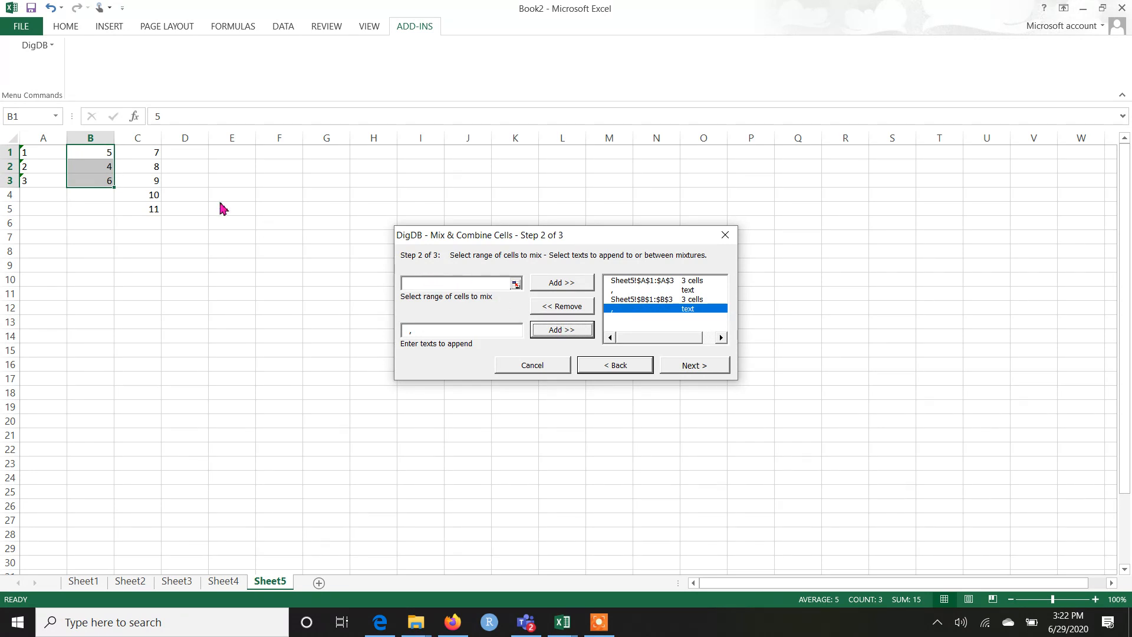
# Add the range C1:C5 of Sheet5 to the end of the mix list and clear the comma from the text entry
pyautogui.click(428, 287)
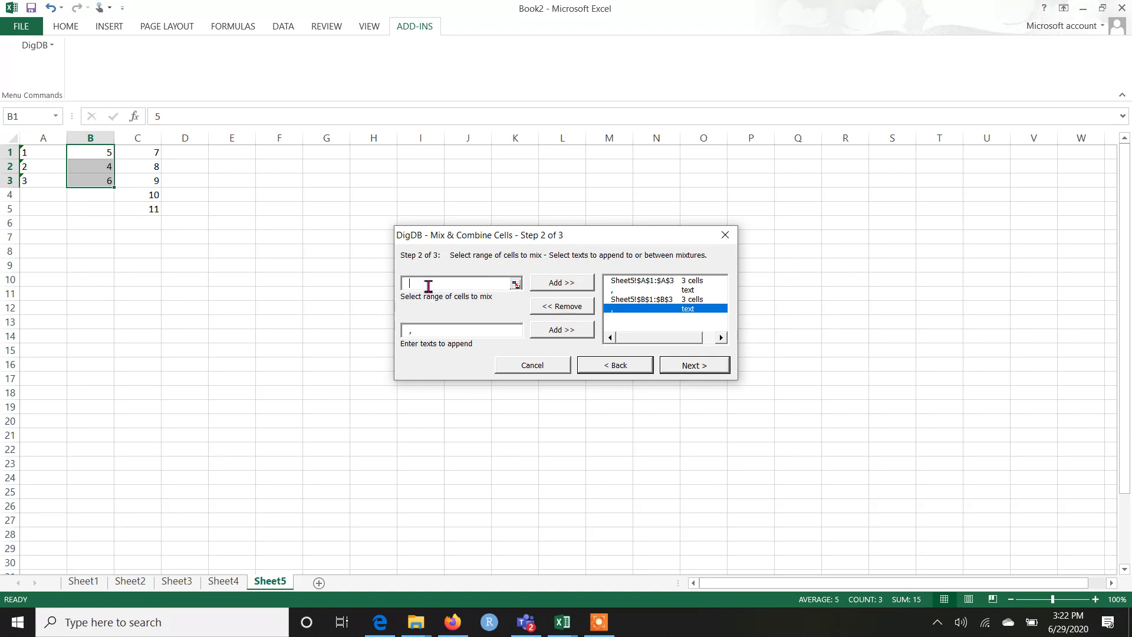
pyautogui.click(156, 152)
pyautogui.moveTo(153, 166); pyautogui.dragTo(152, 210)
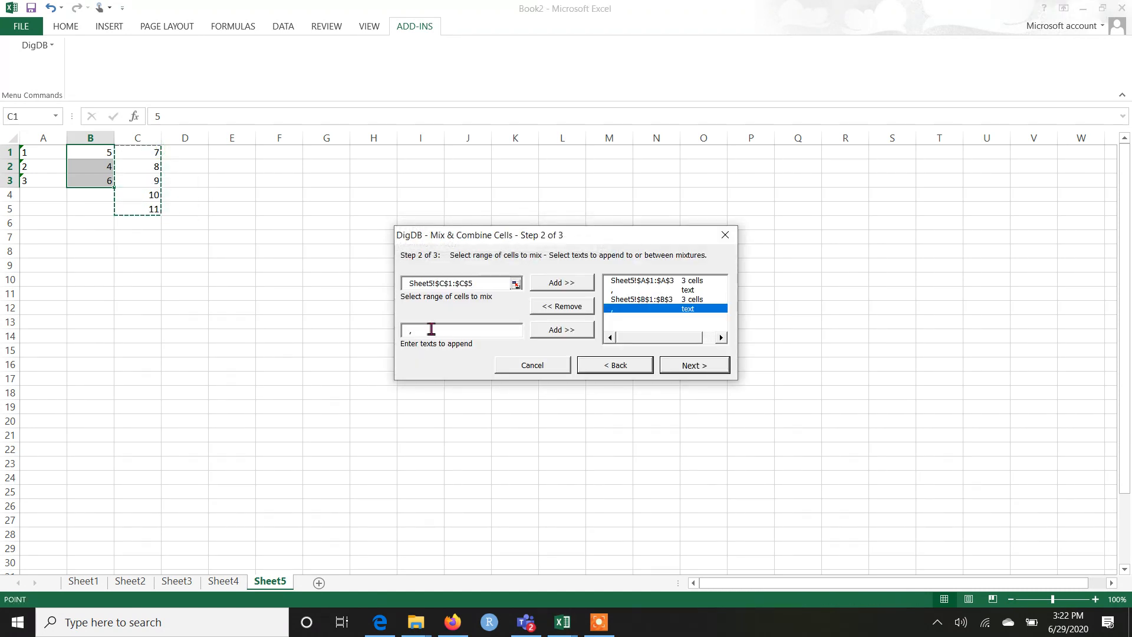
pyautogui.moveTo(435, 334); pyautogui.dragTo(398, 340)
pyautogui.press('BackSpace')
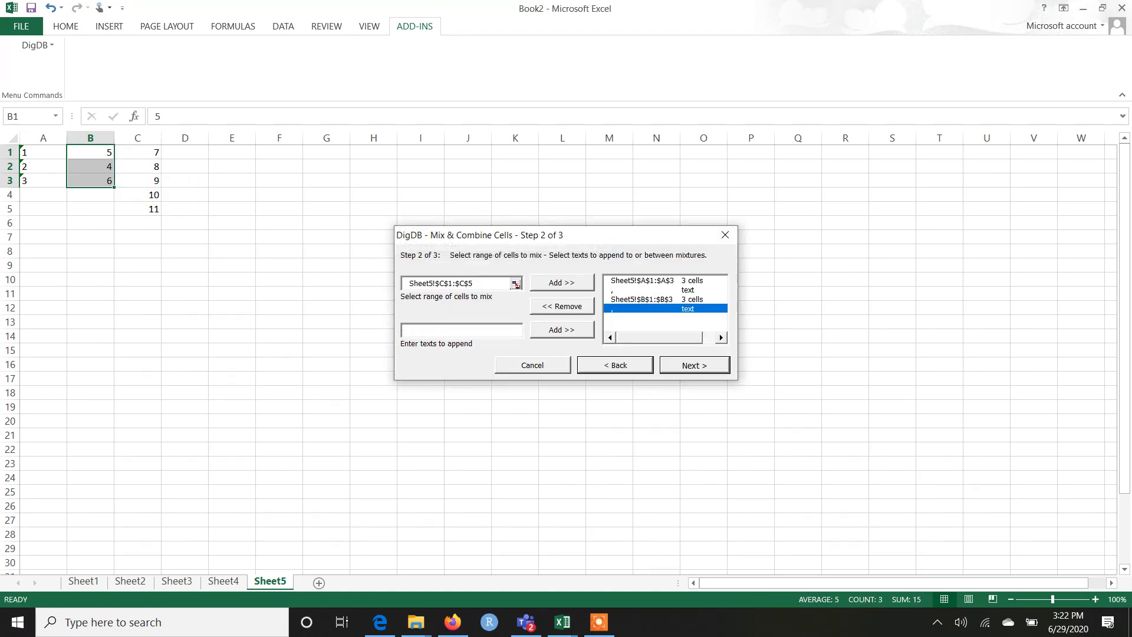
pyautogui.click(562, 288)
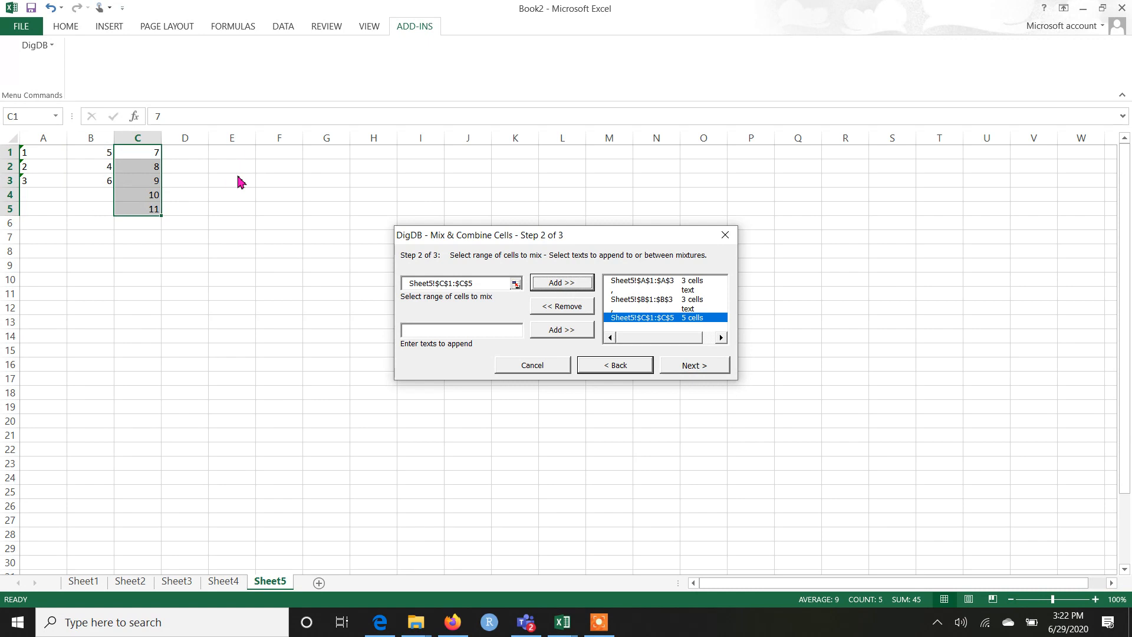
# Finish Mix & Combine with 1048576 rows per column and 16384 columns per sheet, generating the combinations in a new sheet
pyautogui.click(695, 366)
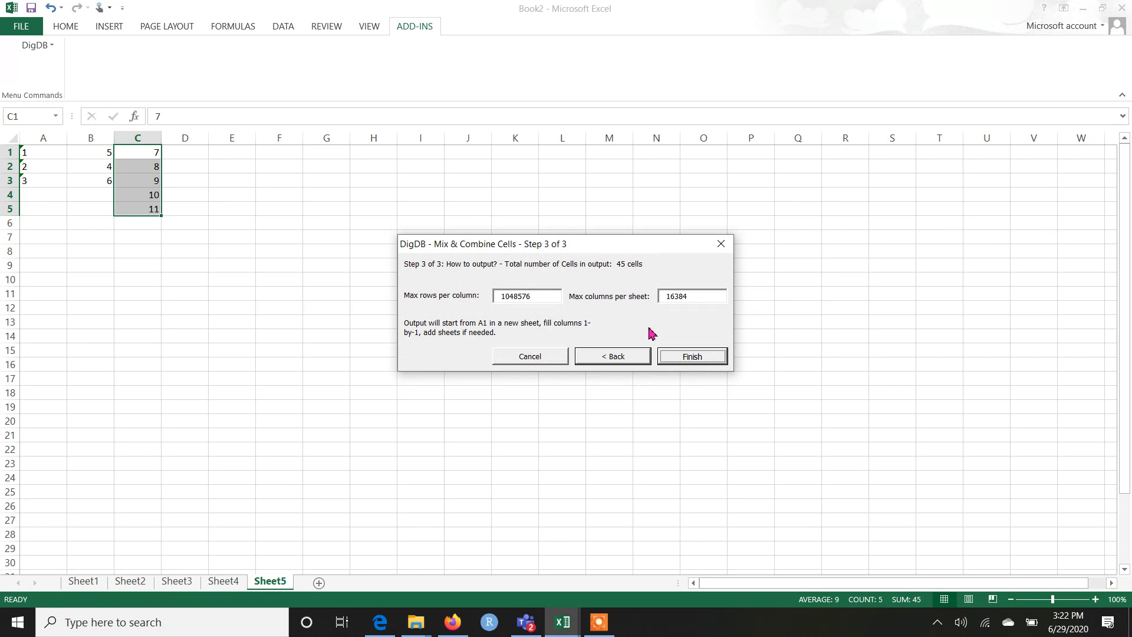
pyautogui.click(688, 357)
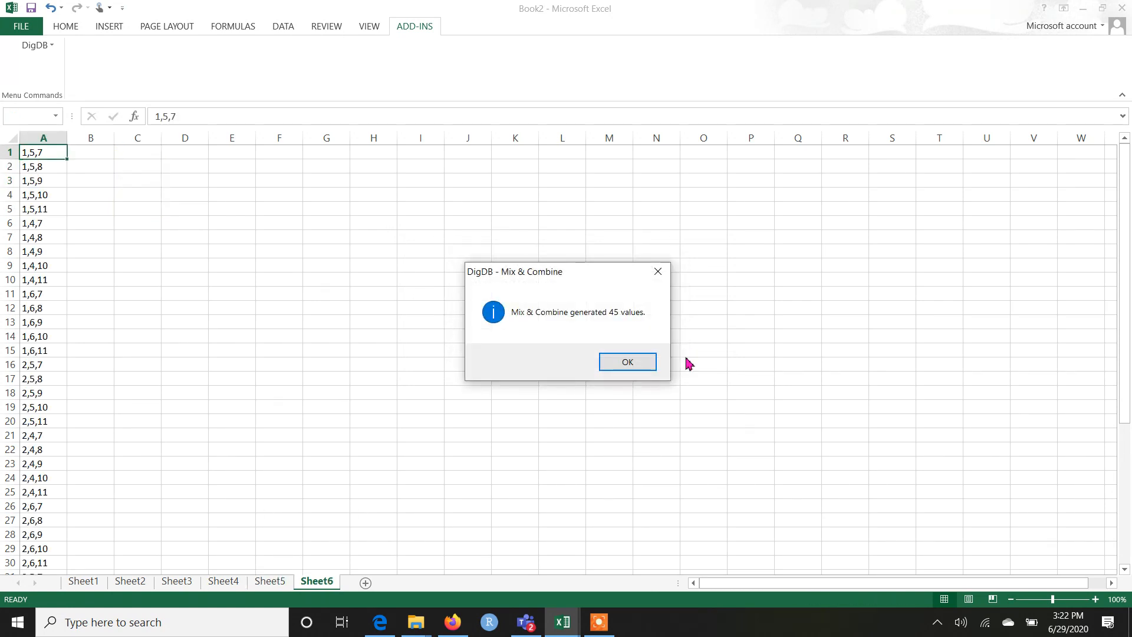
pyautogui.click(629, 362)
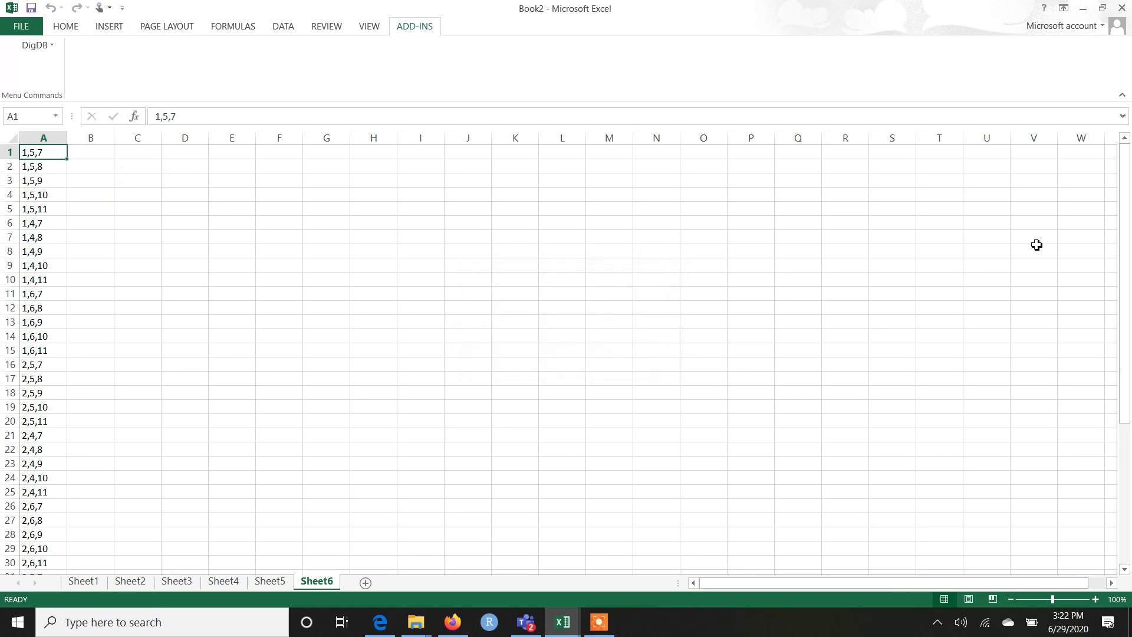
# Examine the generated comma-separated combinations in column A of Sheet6
pyautogui.moveTo(1125, 227); pyautogui.dragTo(1127, 383)
pyautogui.moveTo(1126, 458); pyautogui.dragTo(1126, 318)
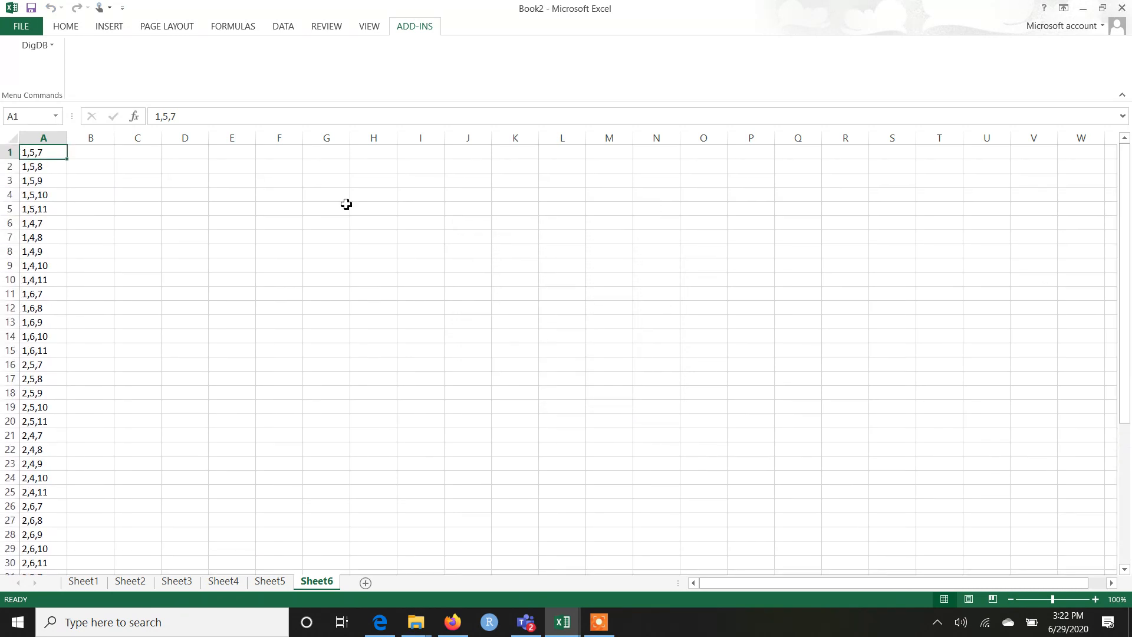
pyautogui.click(54, 167)
pyautogui.click(46, 181)
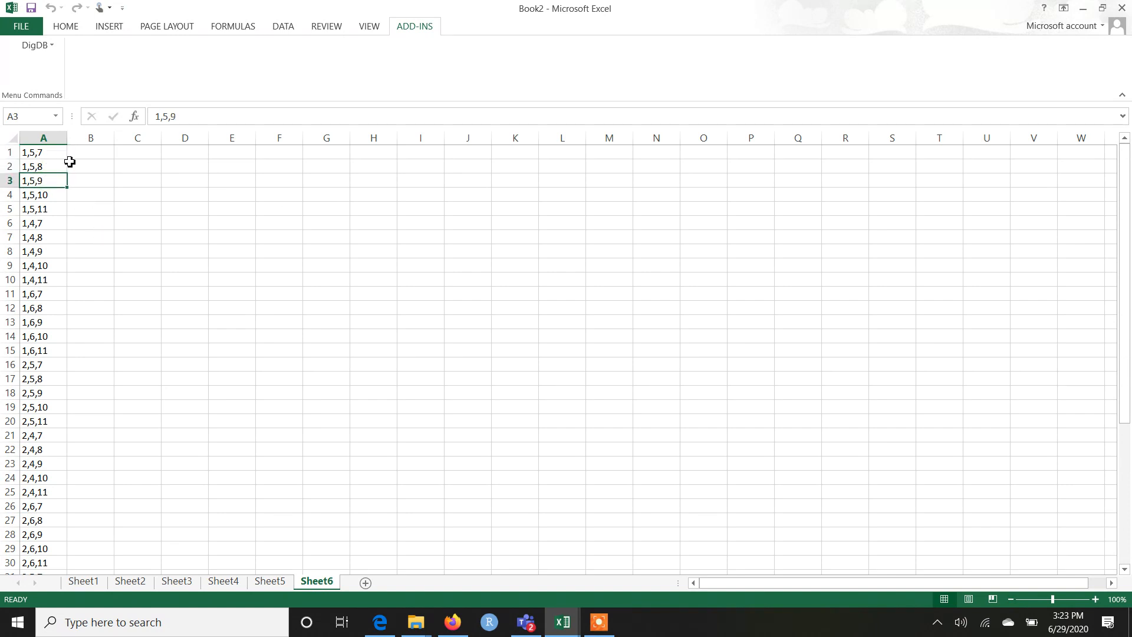
pyautogui.click(56, 153)
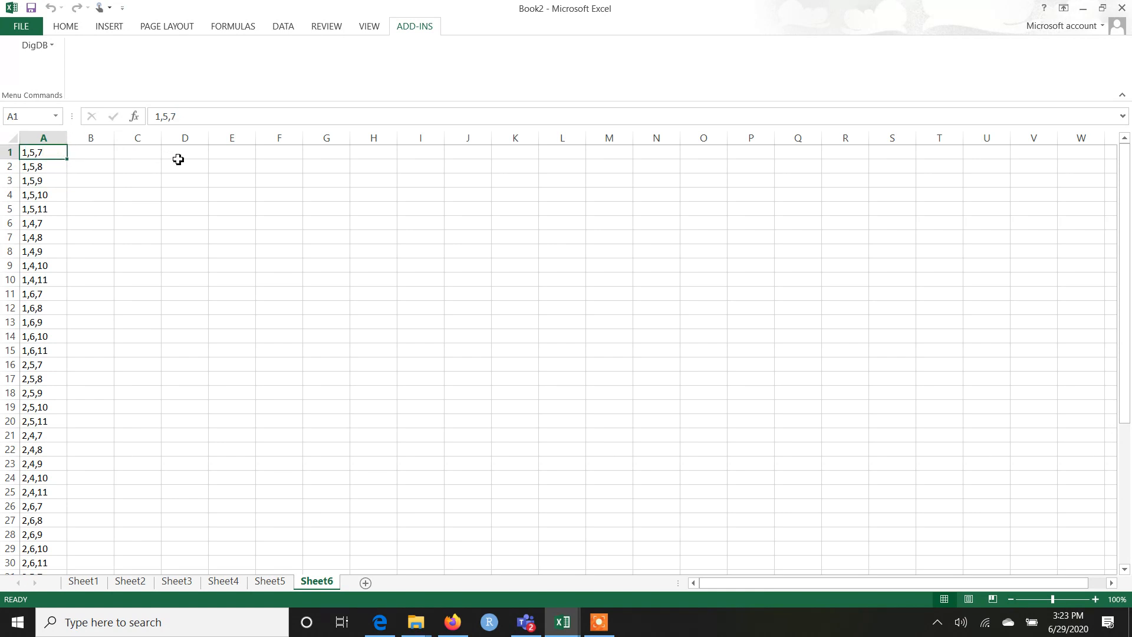
pyautogui.click(59, 140)
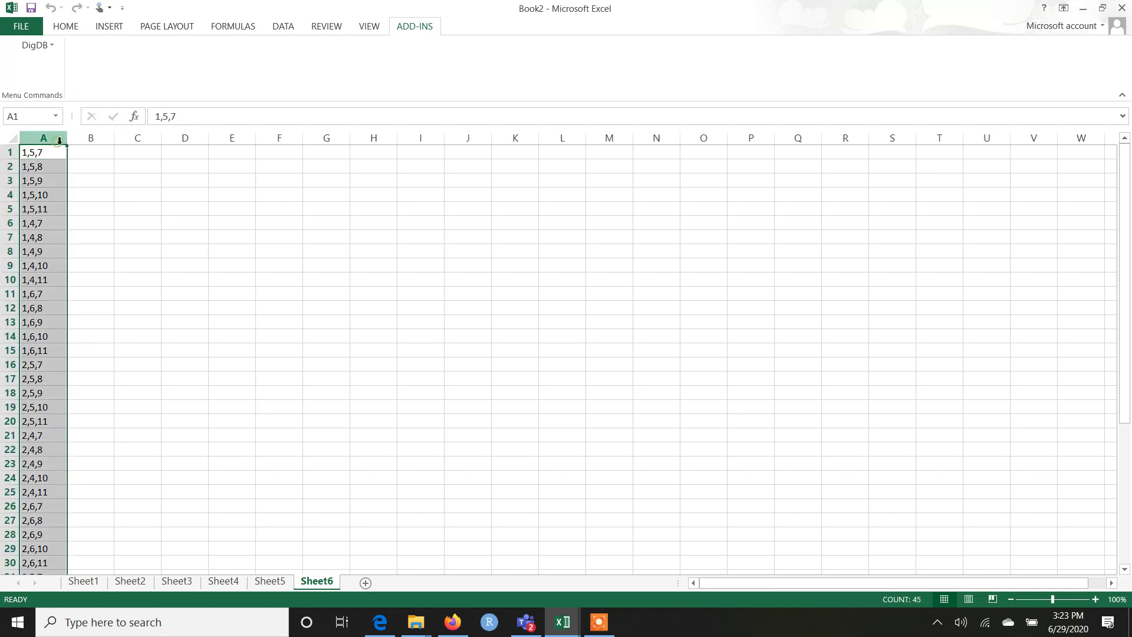
pyautogui.click(94, 165)
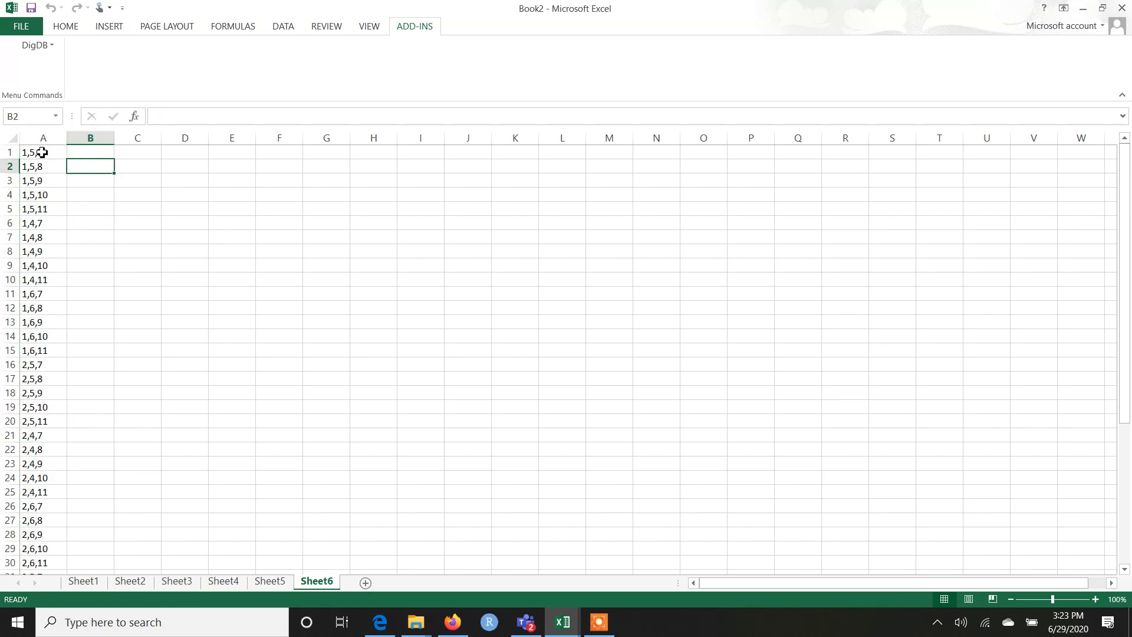
pyautogui.click(60, 139)
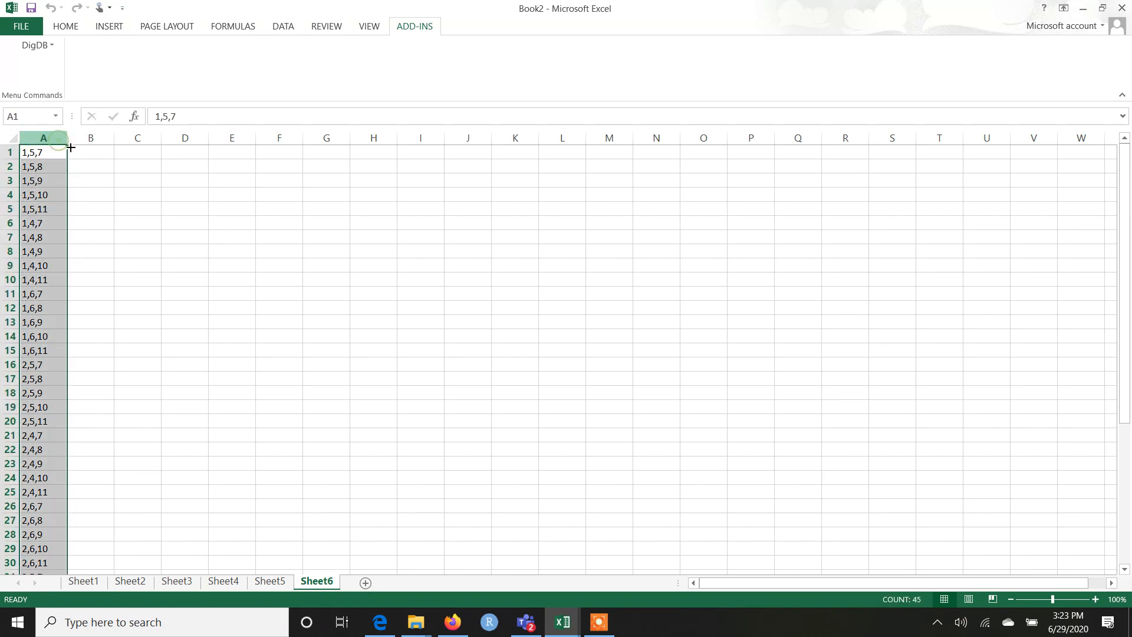
pyautogui.click(83, 155)
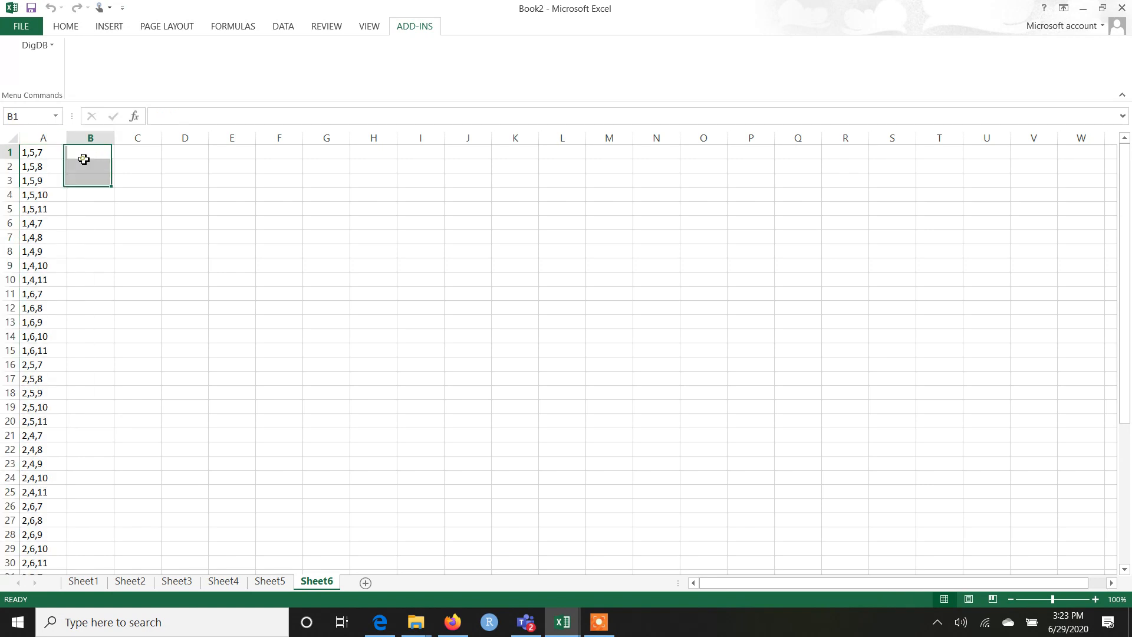
# Try to run Text to Columns with the empty cell B1 selected
pyautogui.click(292, 28)
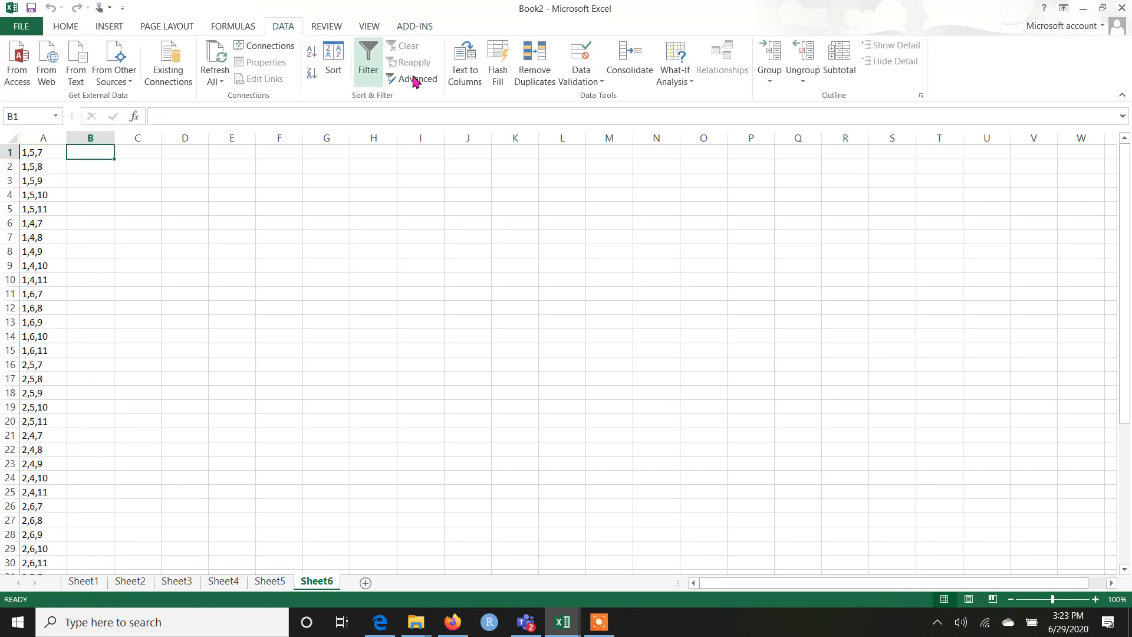
pyautogui.click(465, 67)
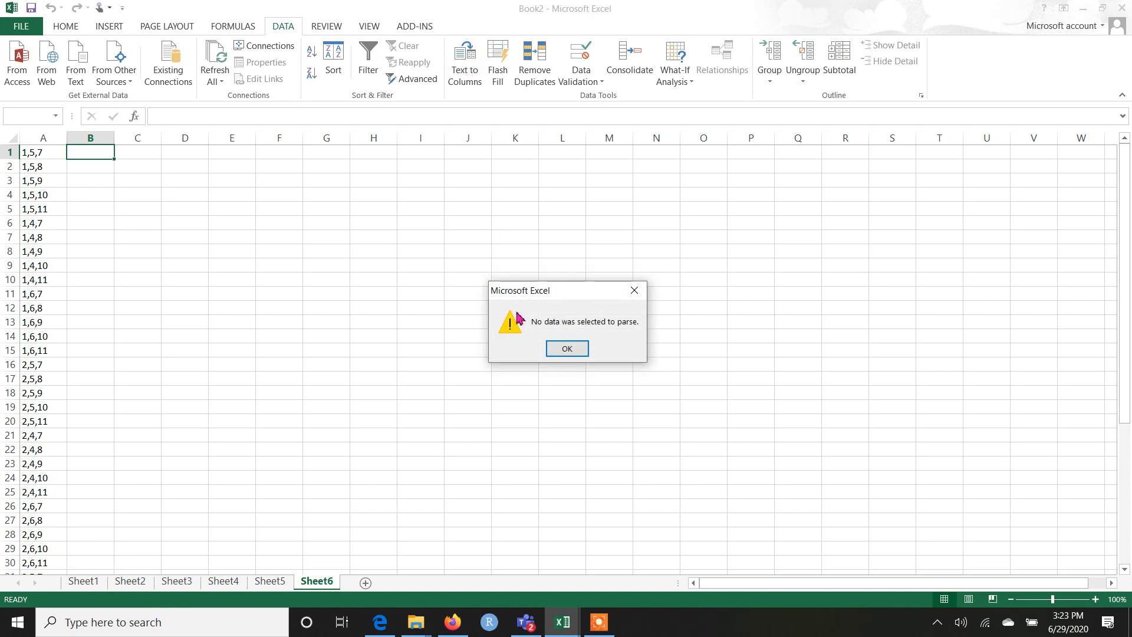
pyautogui.click(572, 349)
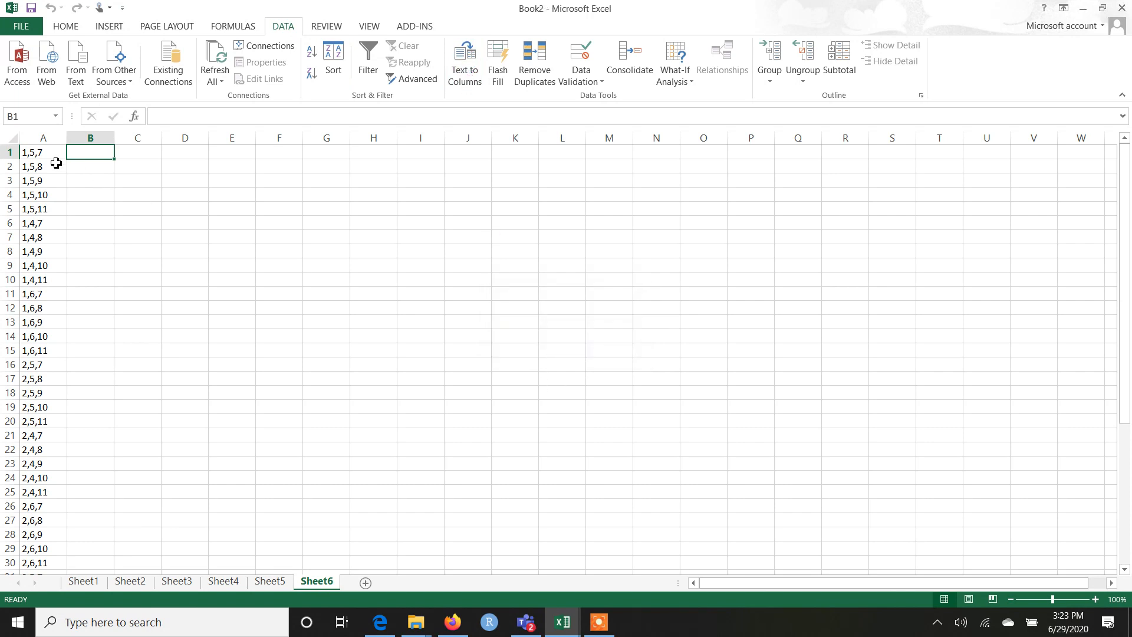
# Split the combinations in A1:A45 with Text to Columns, comma-delimited, in General format, with destination $A$1
pyautogui.moveTo(53, 152); pyautogui.dragTo(43, 223)
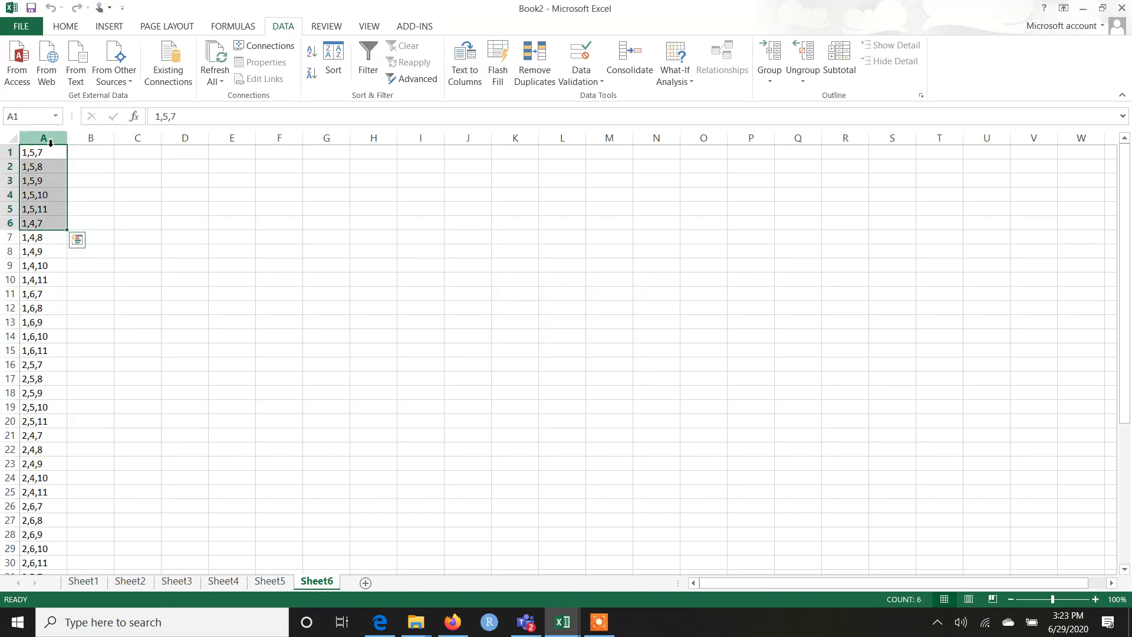
pyautogui.click(46, 167)
pyautogui.moveTo(53, 152); pyautogui.dragTo(57, 538)
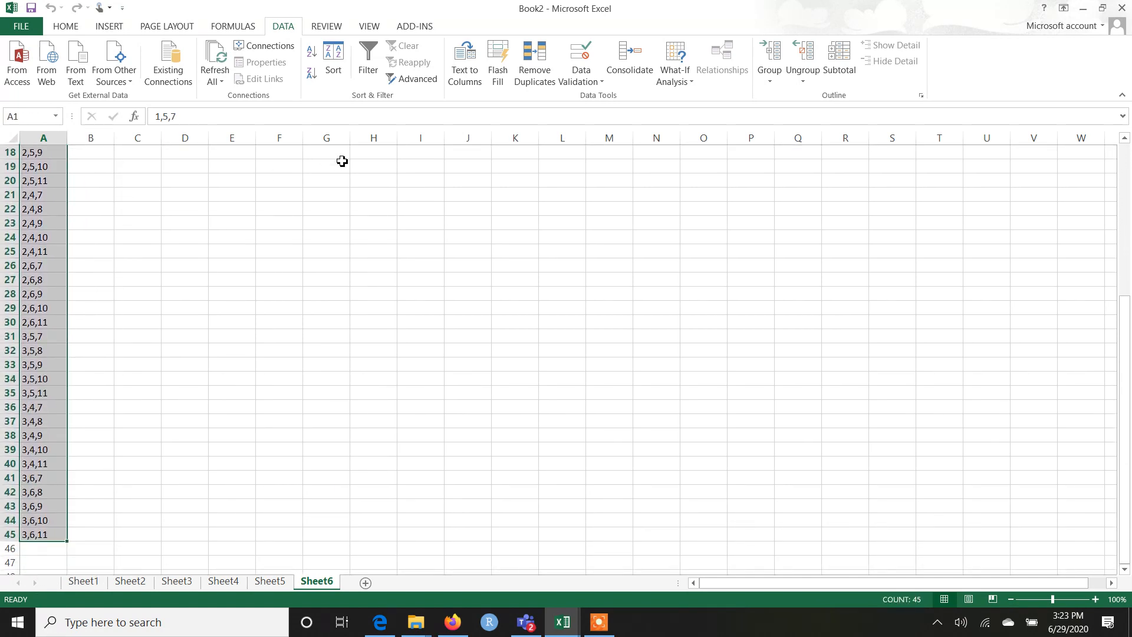
pyautogui.click(475, 73)
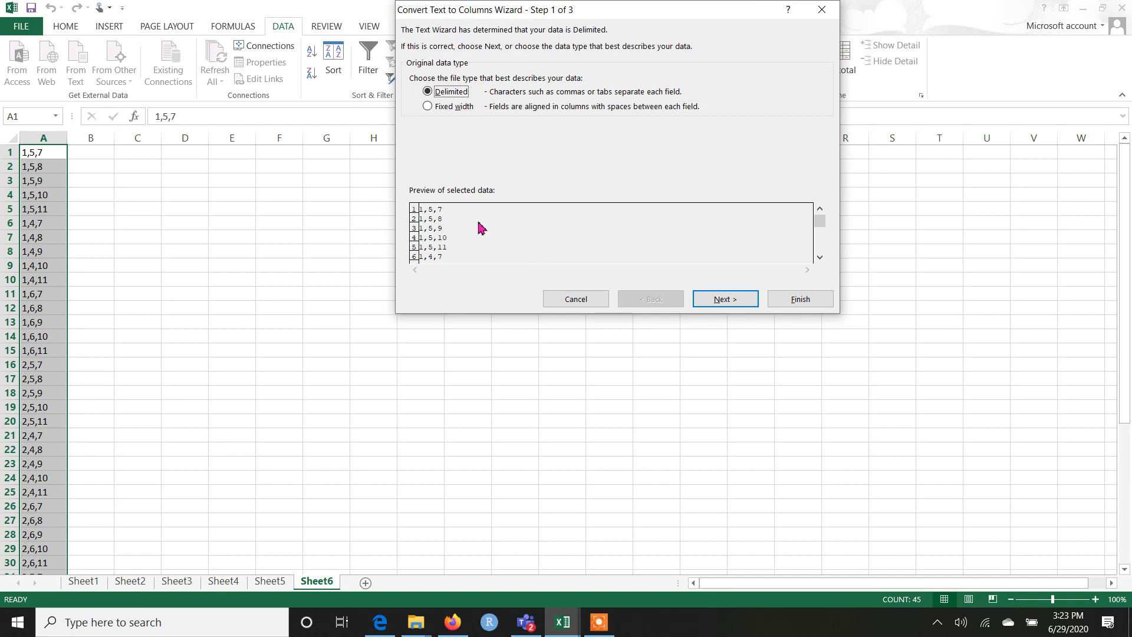
pyautogui.click(724, 299)
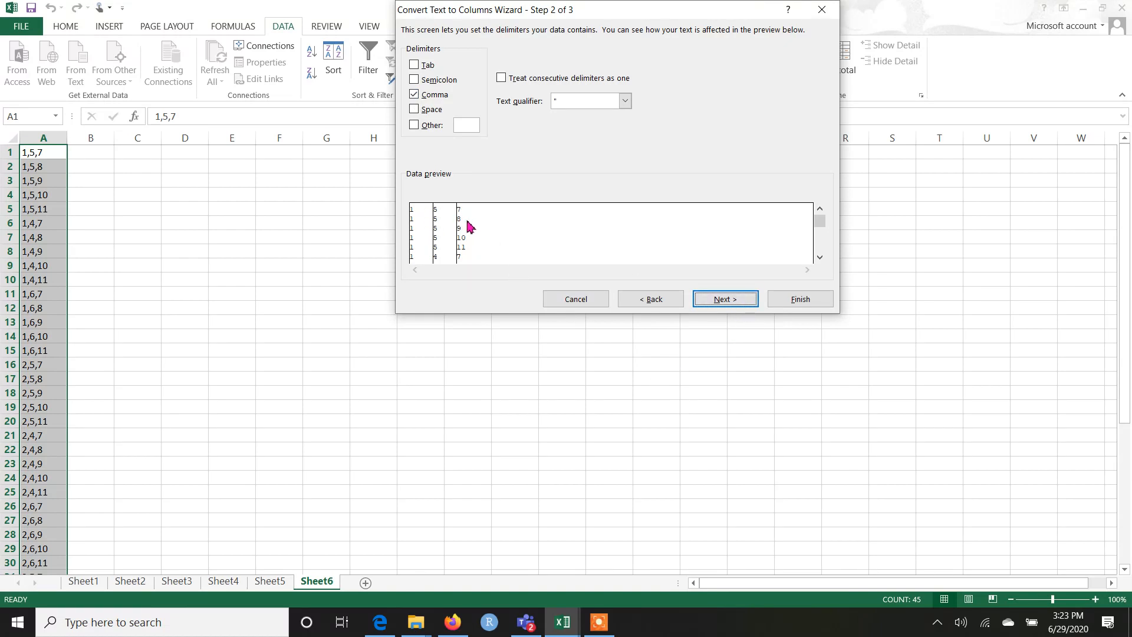
pyautogui.click(721, 299)
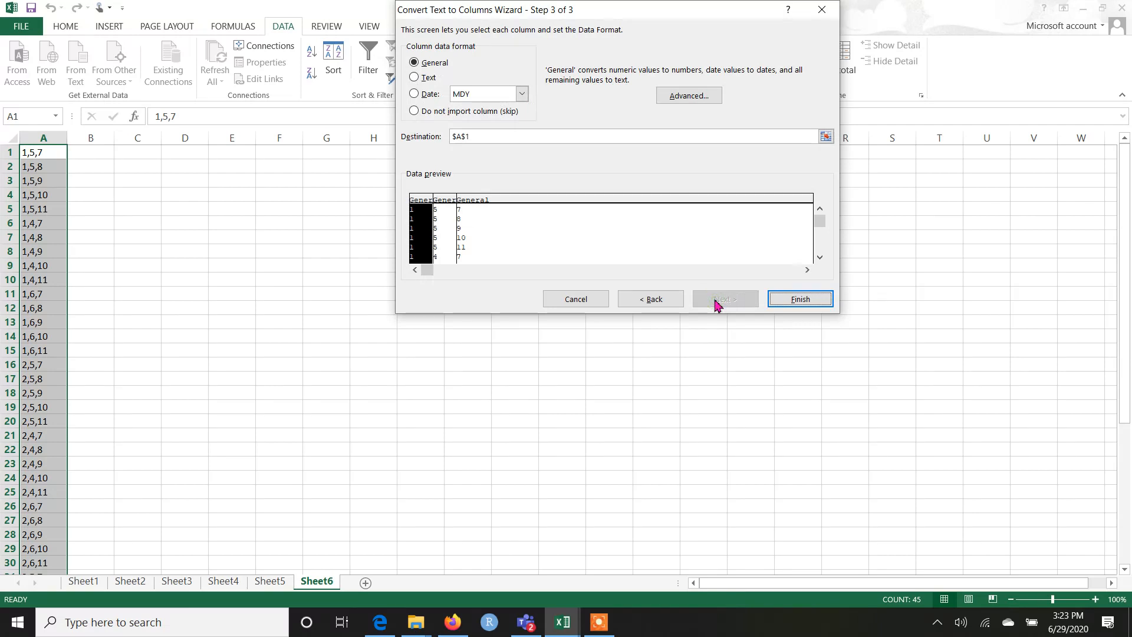
pyautogui.click(795, 301)
pyautogui.click(89, 191)
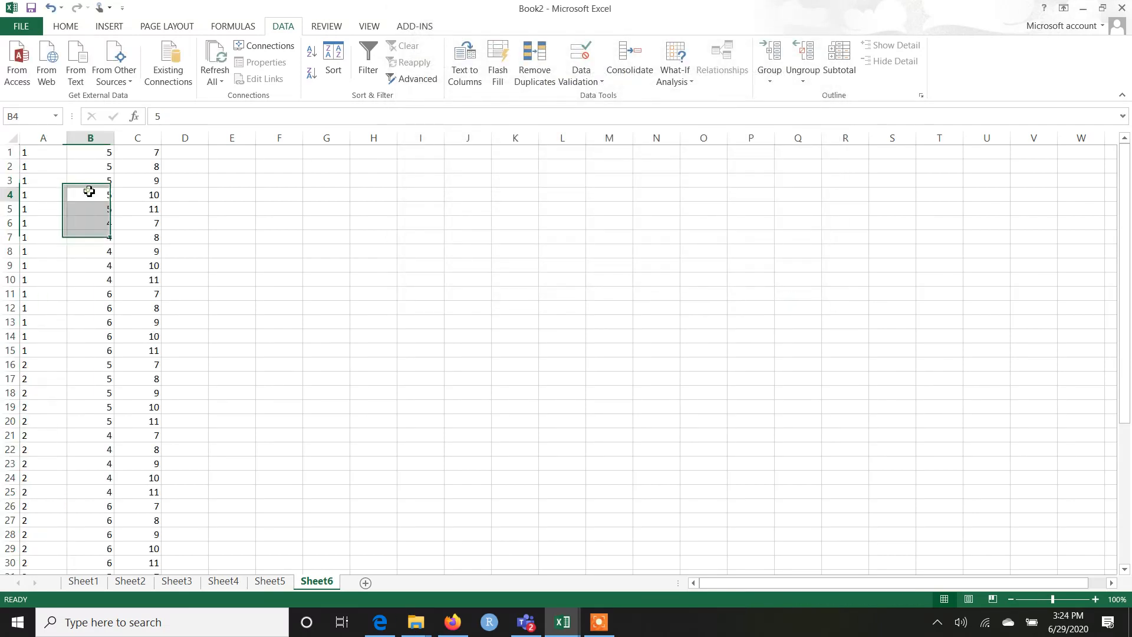
# Enter the formula =SUM(A1:C1) in cell D1 to total the first combination
pyautogui.click(22, 152)
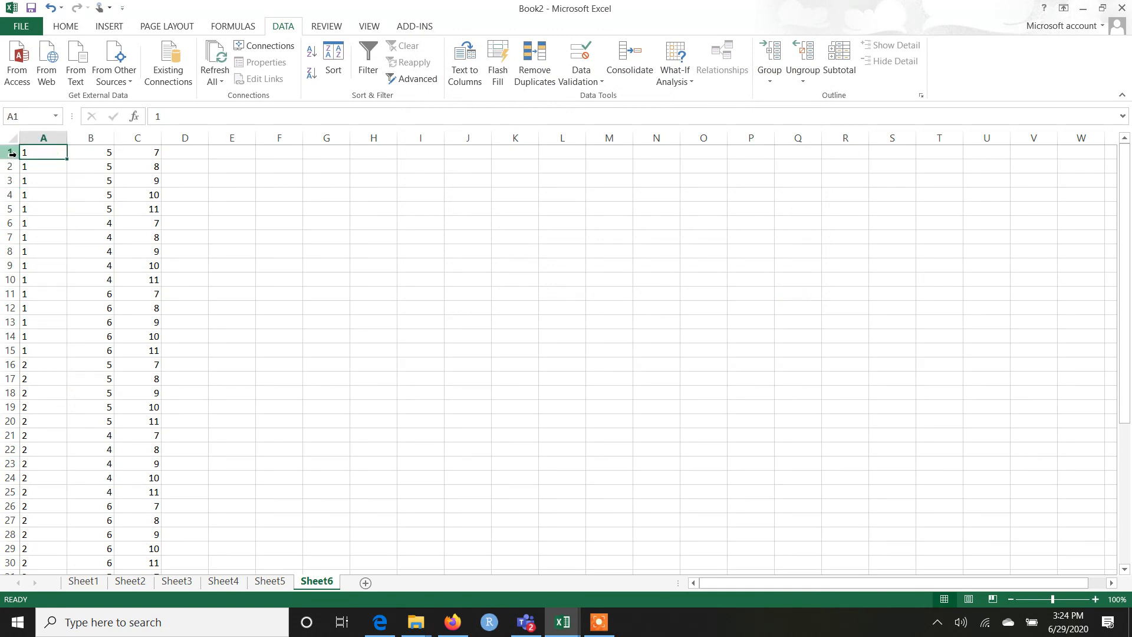
pyautogui.click(11, 153)
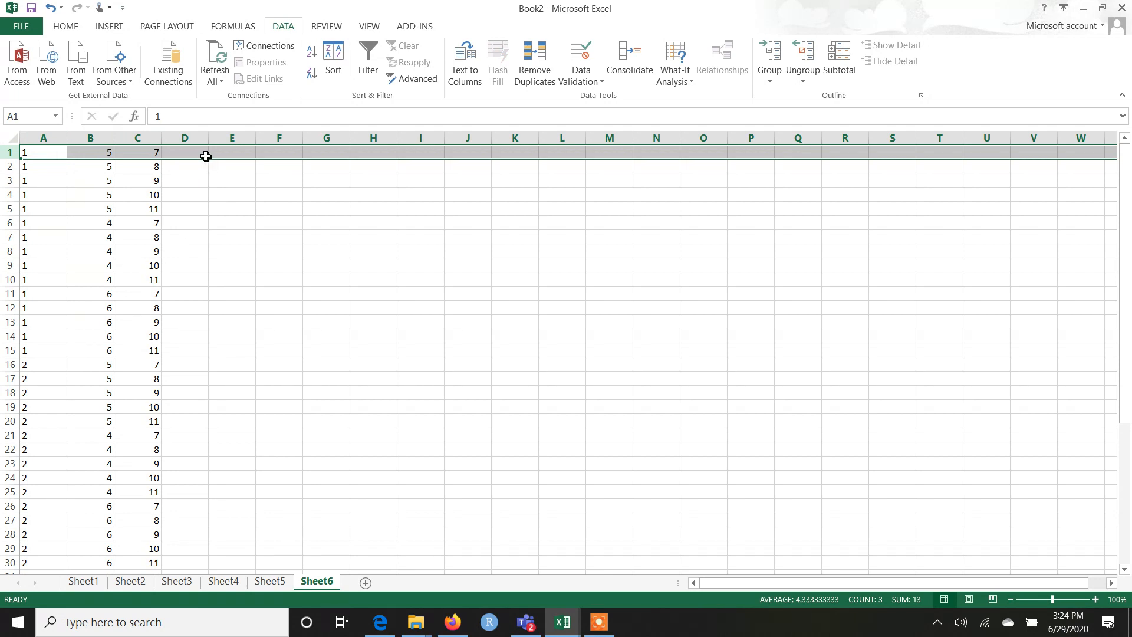
pyautogui.click(205, 155)
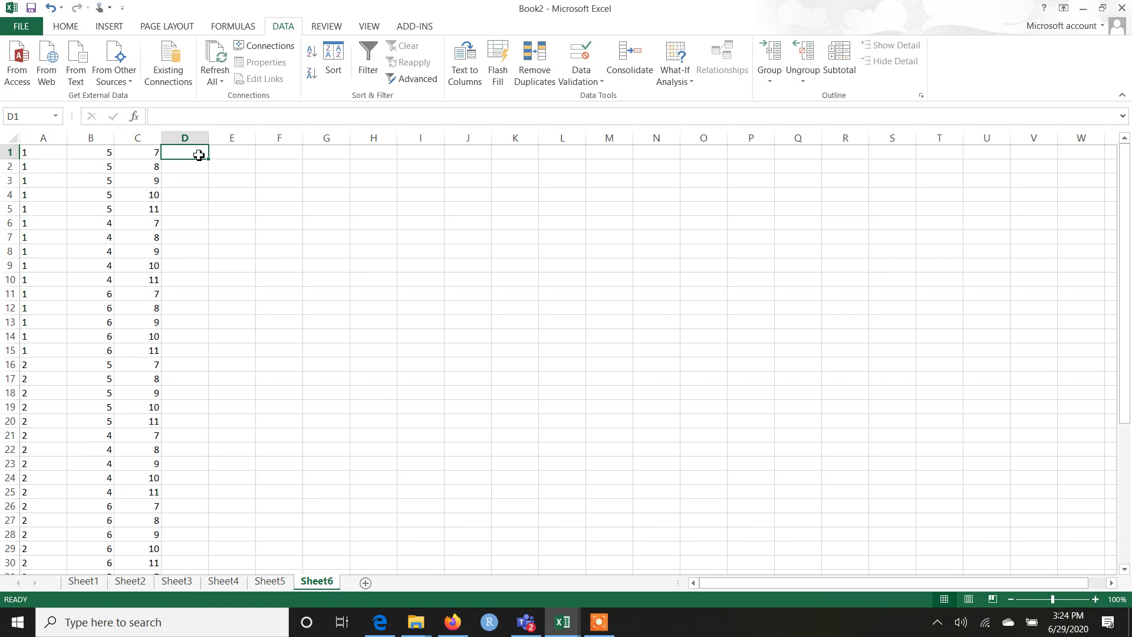
pyautogui.write('=')
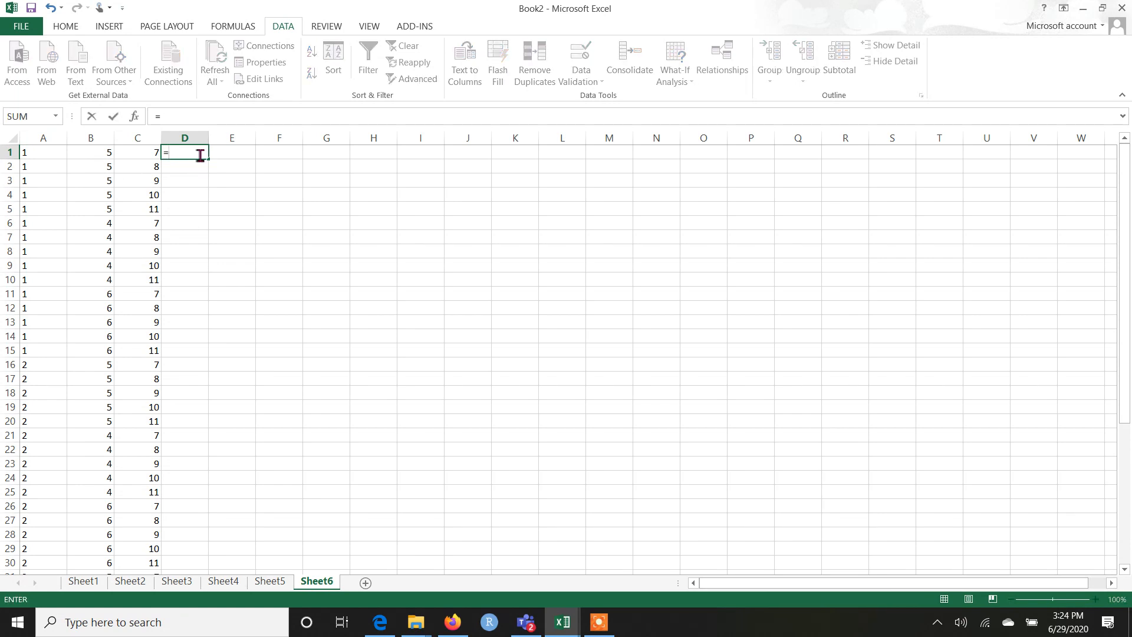
pyautogui.write('sum(')
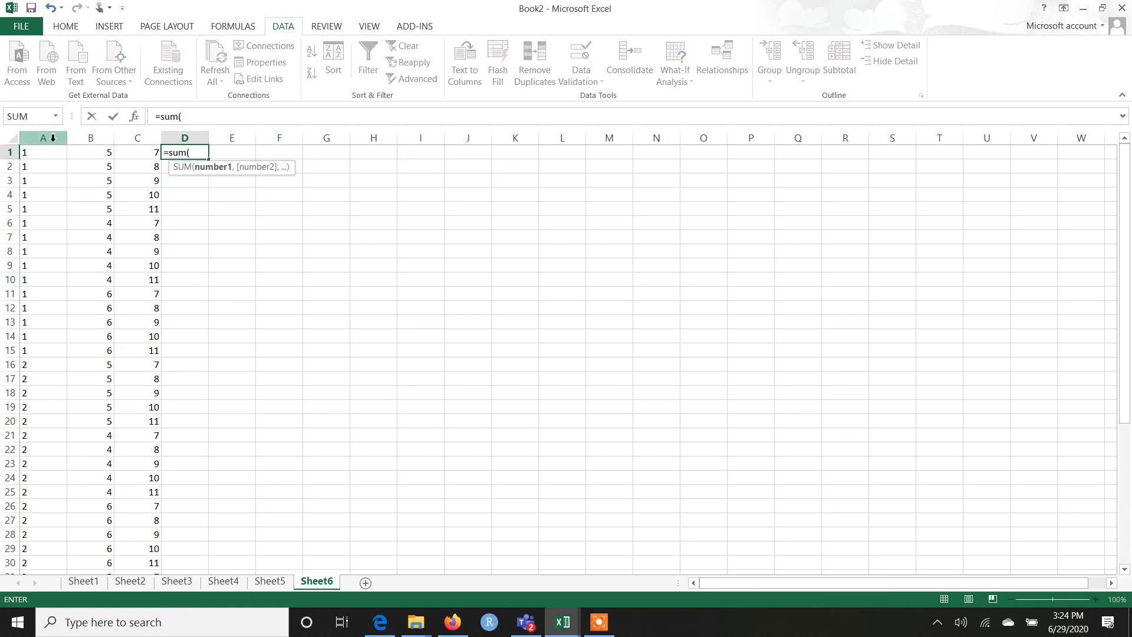
pyautogui.moveTo(43, 152); pyautogui.dragTo(128, 145)
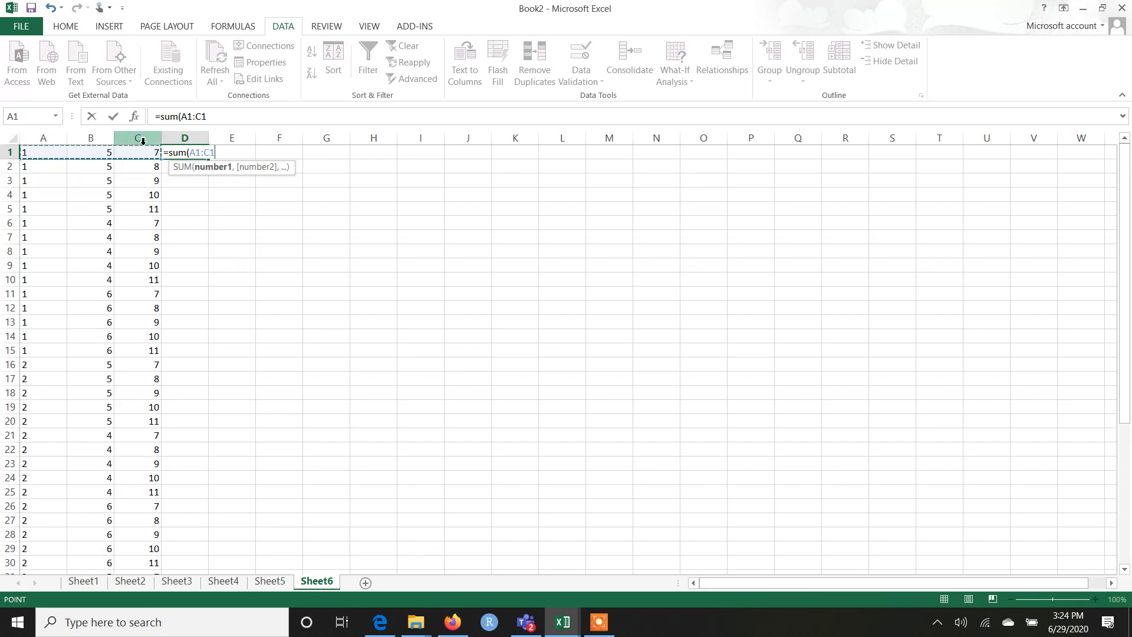
pyautogui.write(')')
pyautogui.press('Return')
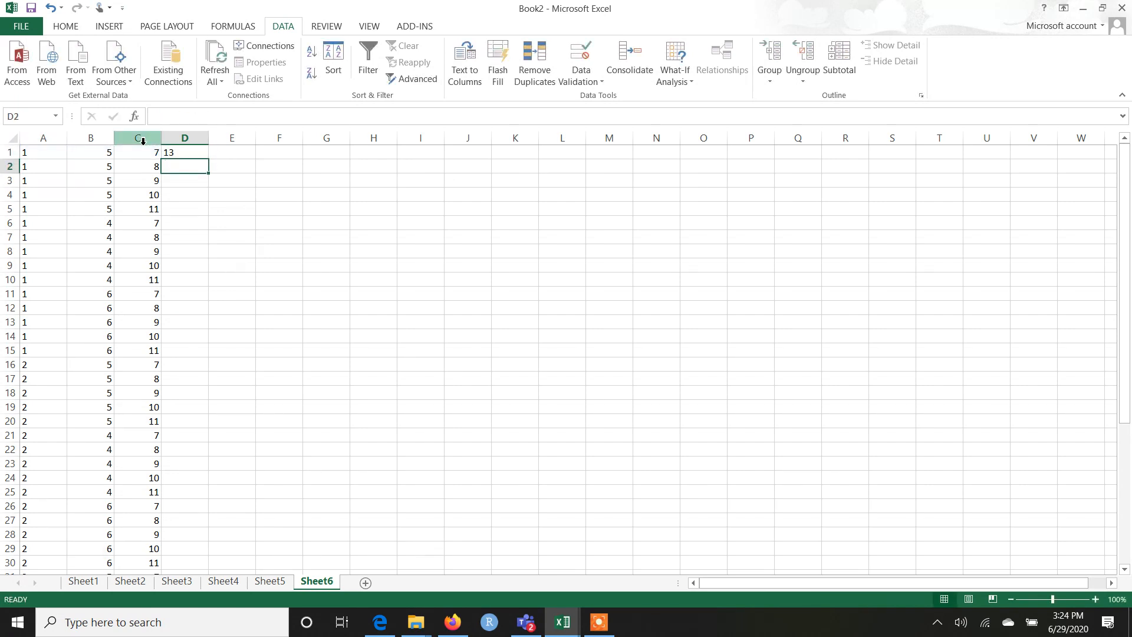
pyautogui.click(197, 152)
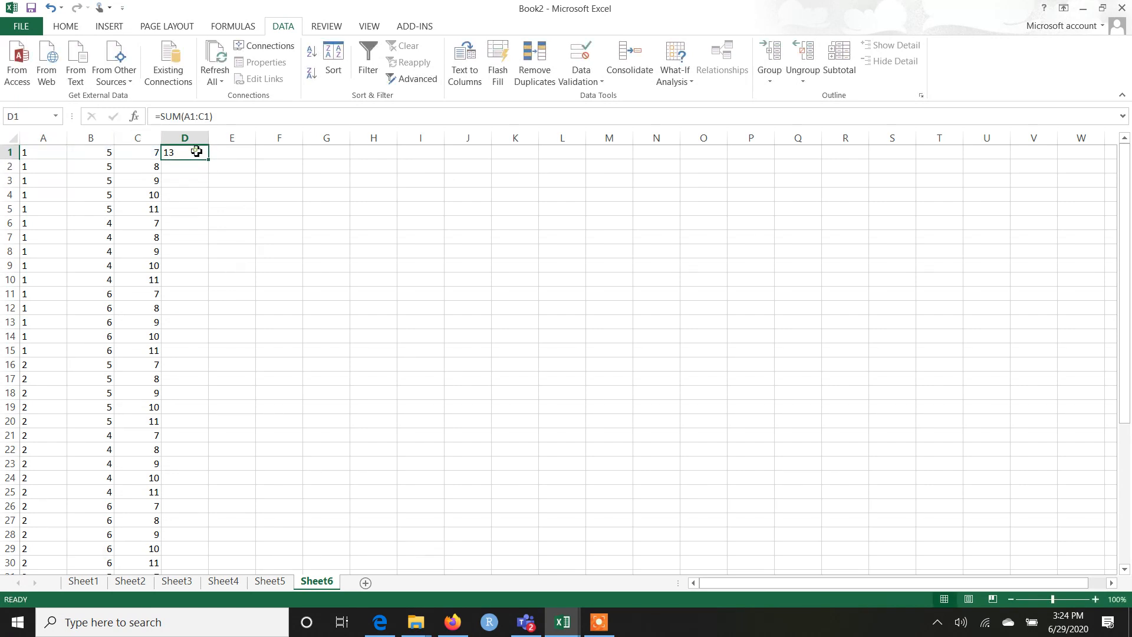
# Enter the formula =D1/3 in cell E1 to average the first combination
pyautogui.click(237, 151)
pyautogui.write('=')
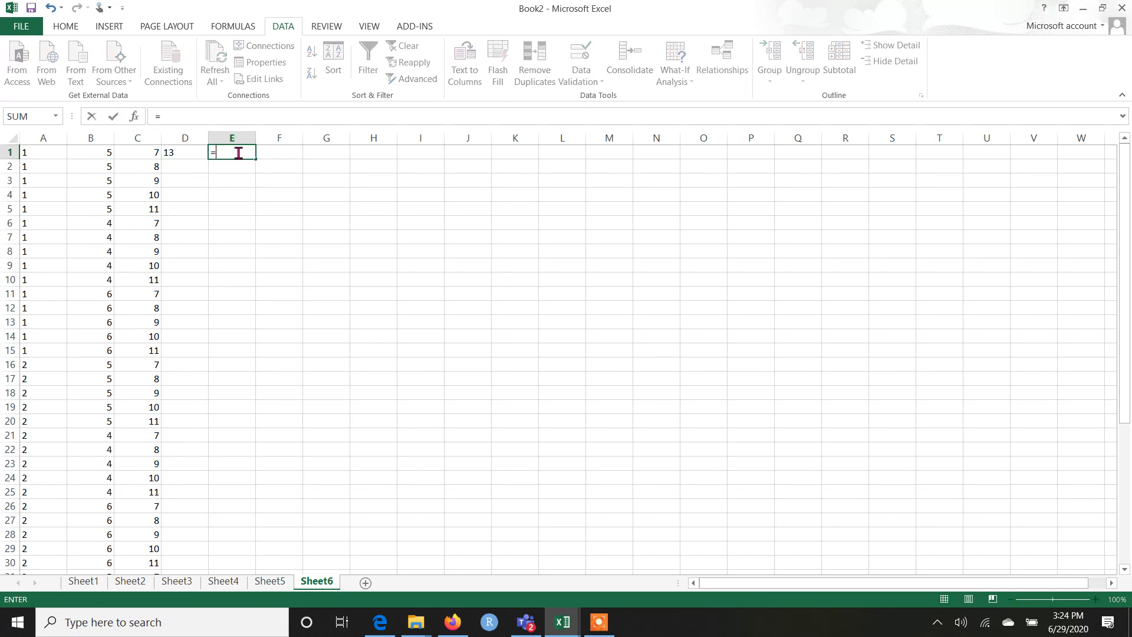
pyautogui.click(178, 152)
pyautogui.write('/')
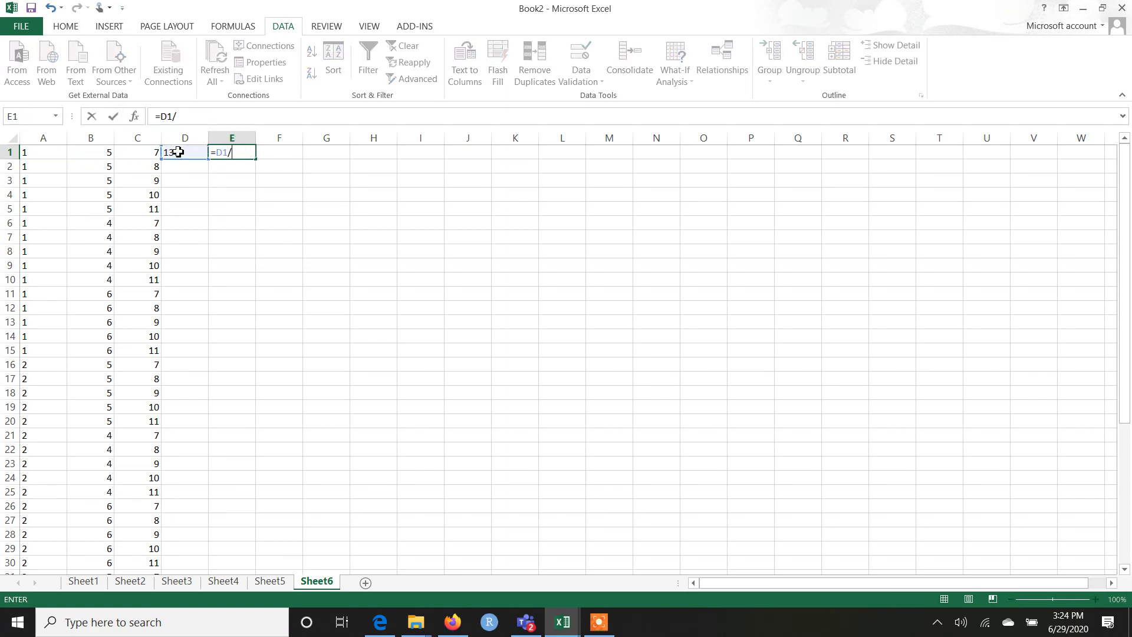
pyautogui.write('3')
pyautogui.press('Return')
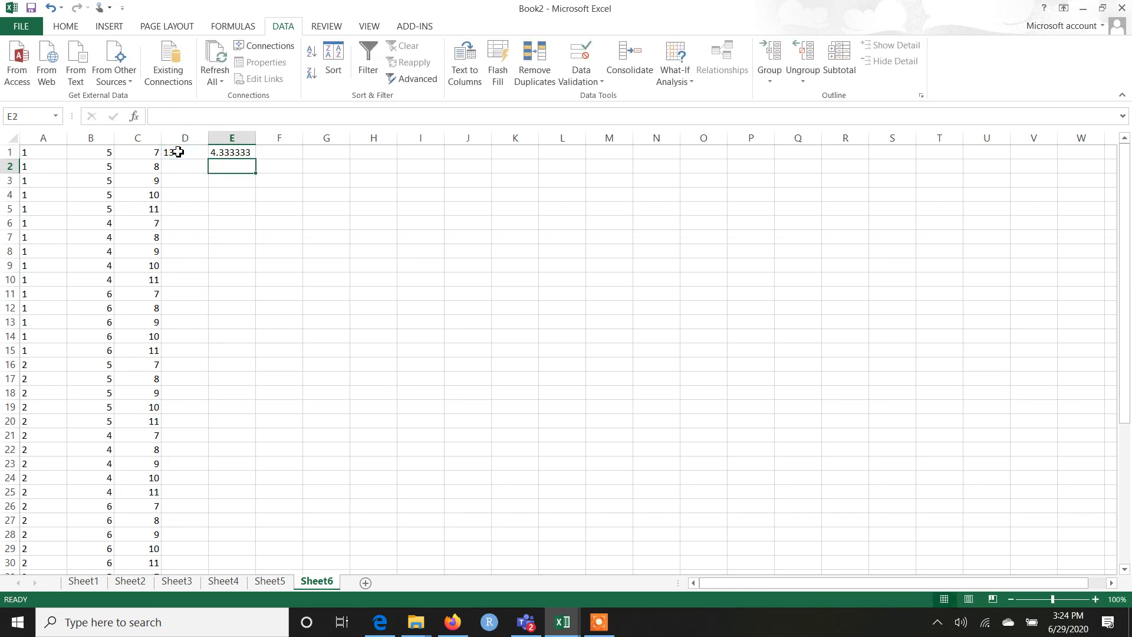
# Copy the sum and average formulas from D1:E1 down to all remaining combinations, D2:E45
pyautogui.moveTo(182, 153); pyautogui.dragTo(221, 155)
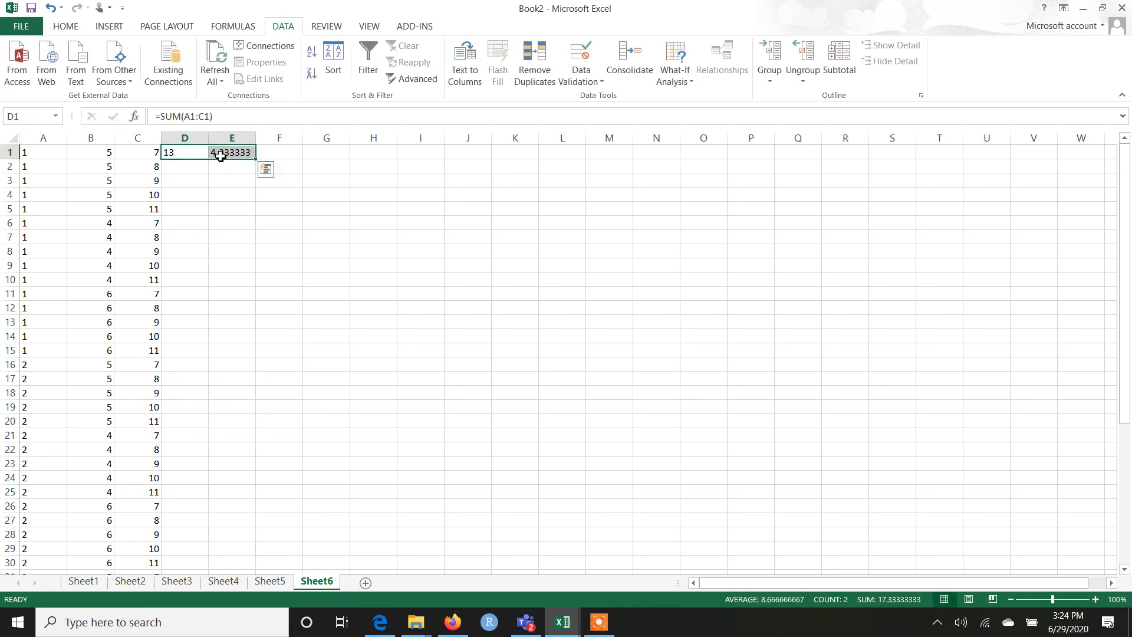
pyautogui.rightClick(221, 155)
pyautogui.click(252, 182)
pyautogui.click(194, 171)
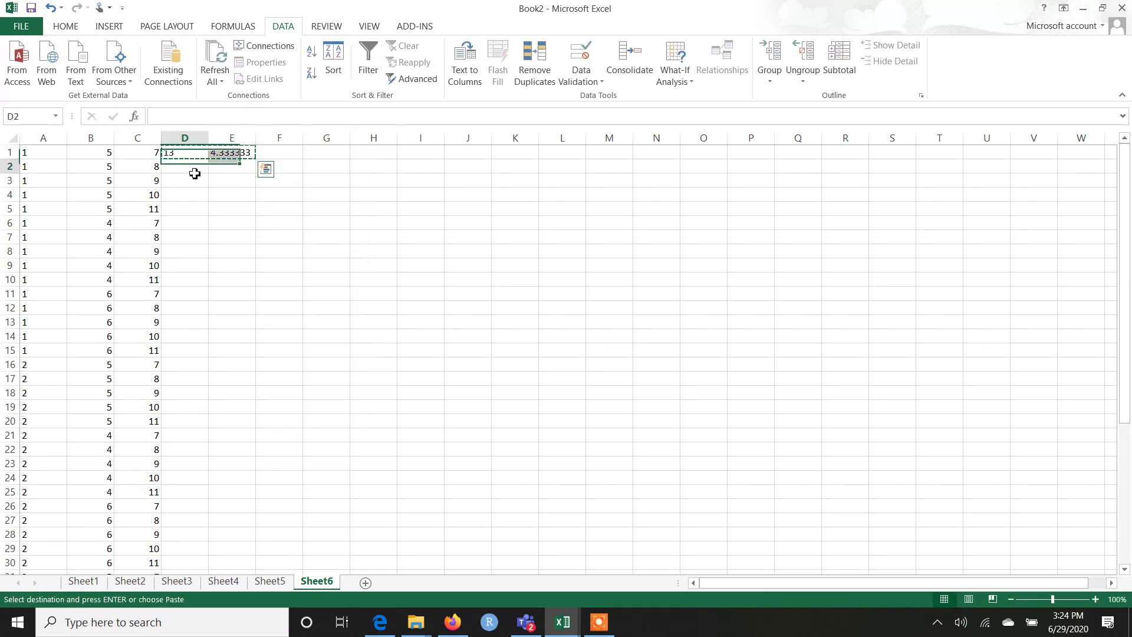
pyautogui.moveTo(195, 173); pyautogui.dragTo(232, 533)
pyautogui.hotkey('ctrl', 'v')
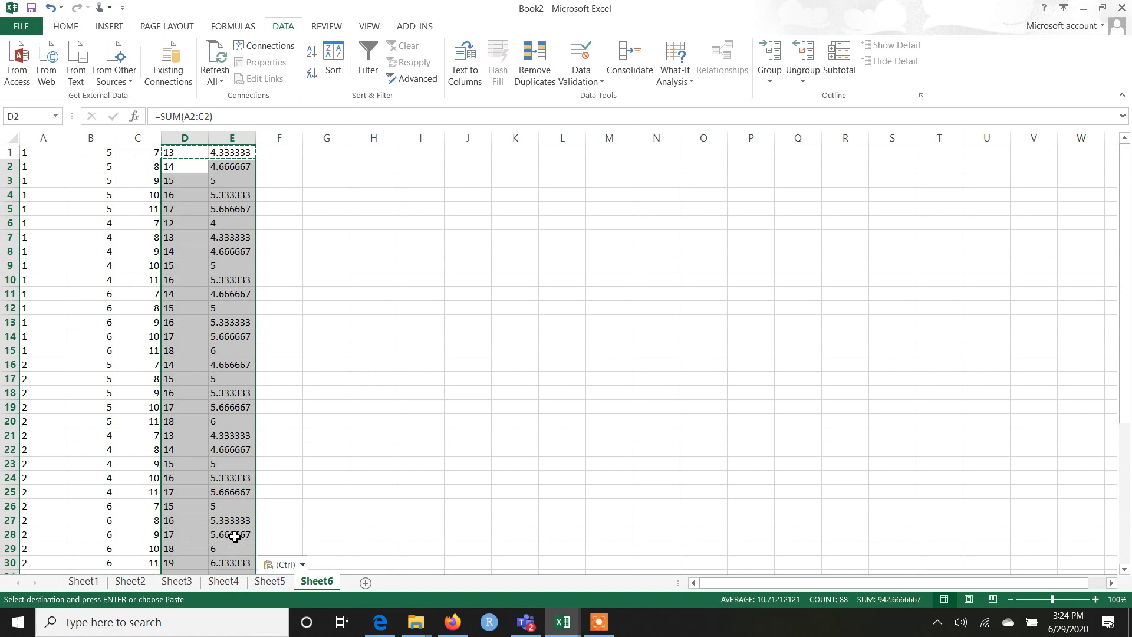
pyautogui.click(272, 335)
pyautogui.click(185, 153)
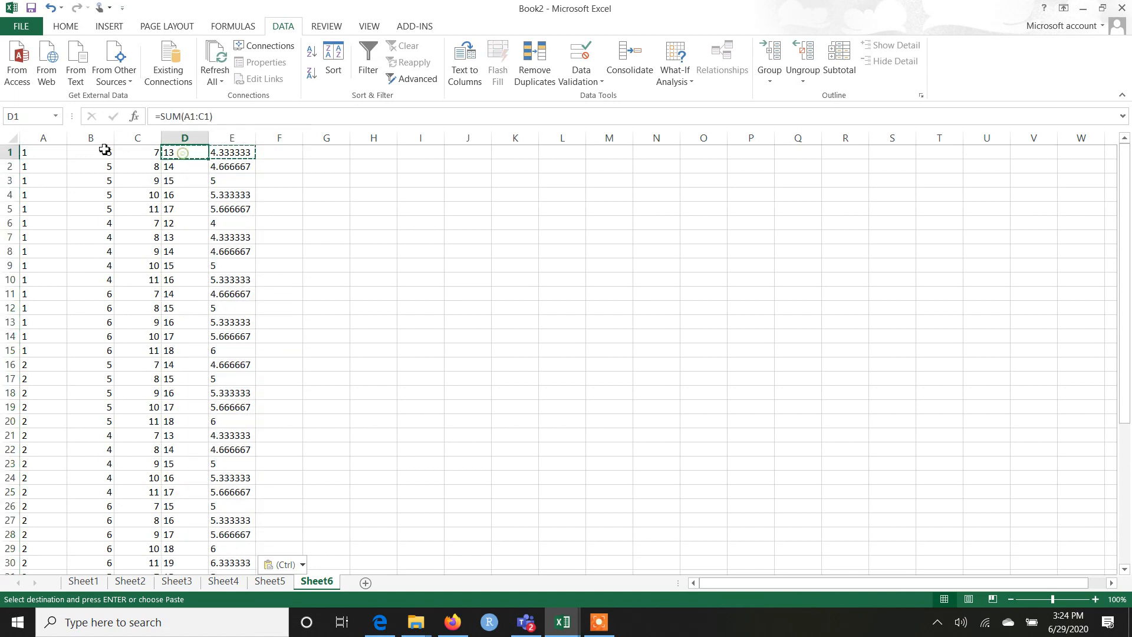
# Insert a blank row above row 1 for column headers
pyautogui.click(10, 152)
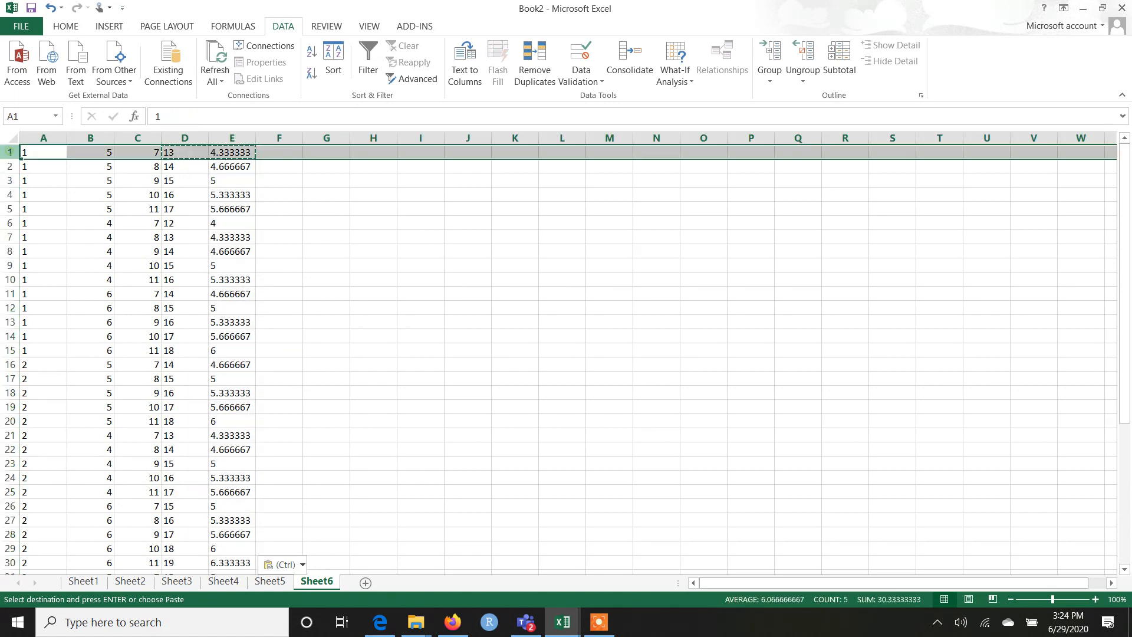
pyautogui.rightClick(10, 152)
pyautogui.click(71, 254)
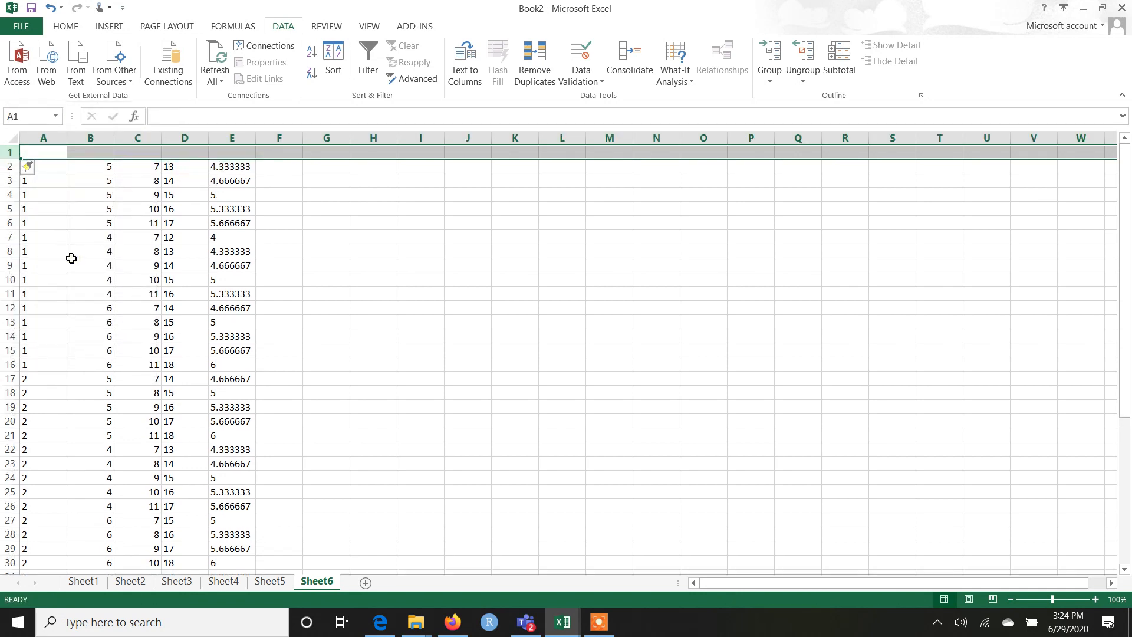
# Enter the headers S1, S2, S3, SUM and AVG in cells A1 to E1
pyautogui.click(52, 153)
pyautogui.write('S')
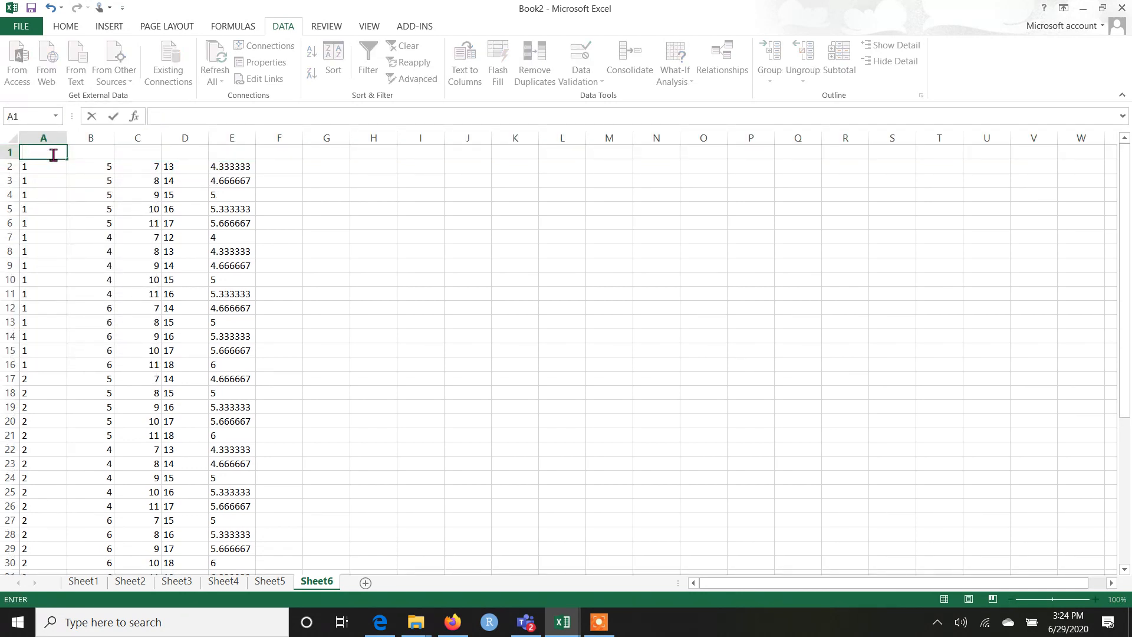
pyautogui.write('1')
pyautogui.press('Tab')
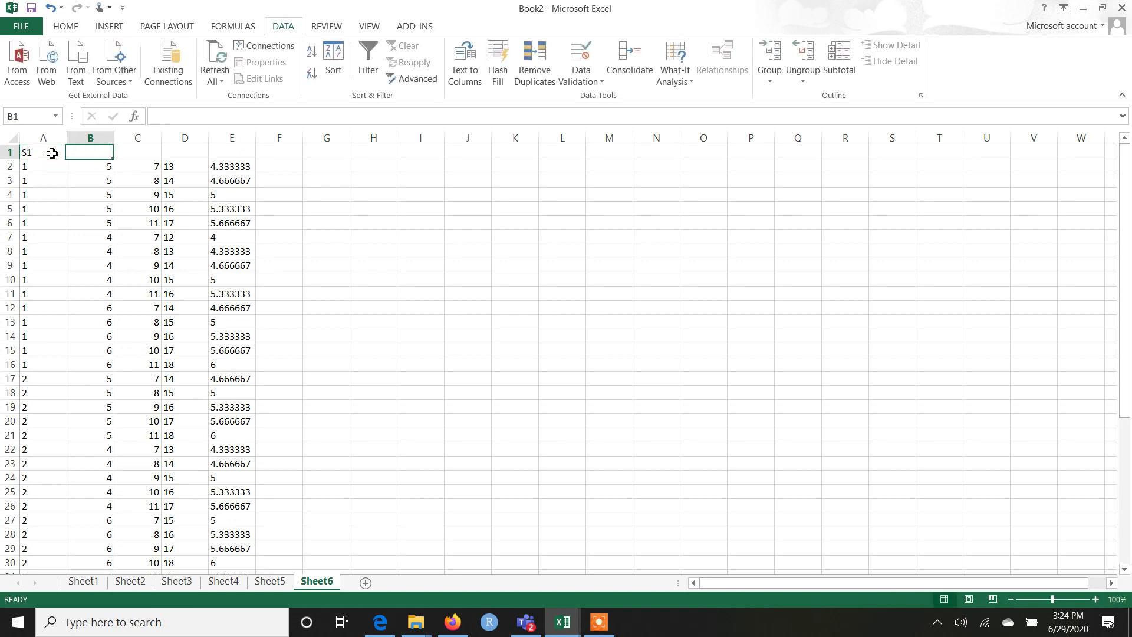
pyautogui.write('S2')
pyautogui.press('Tab')
pyautogui.write('S3')
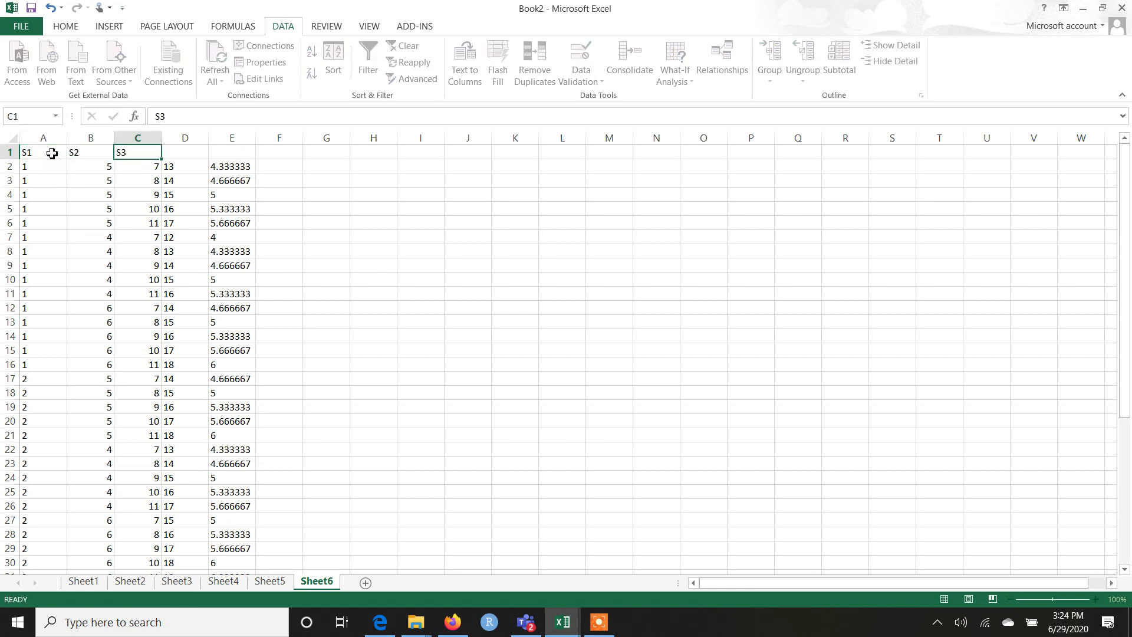
pyautogui.press('Tab')
pyautogui.write('SUM')
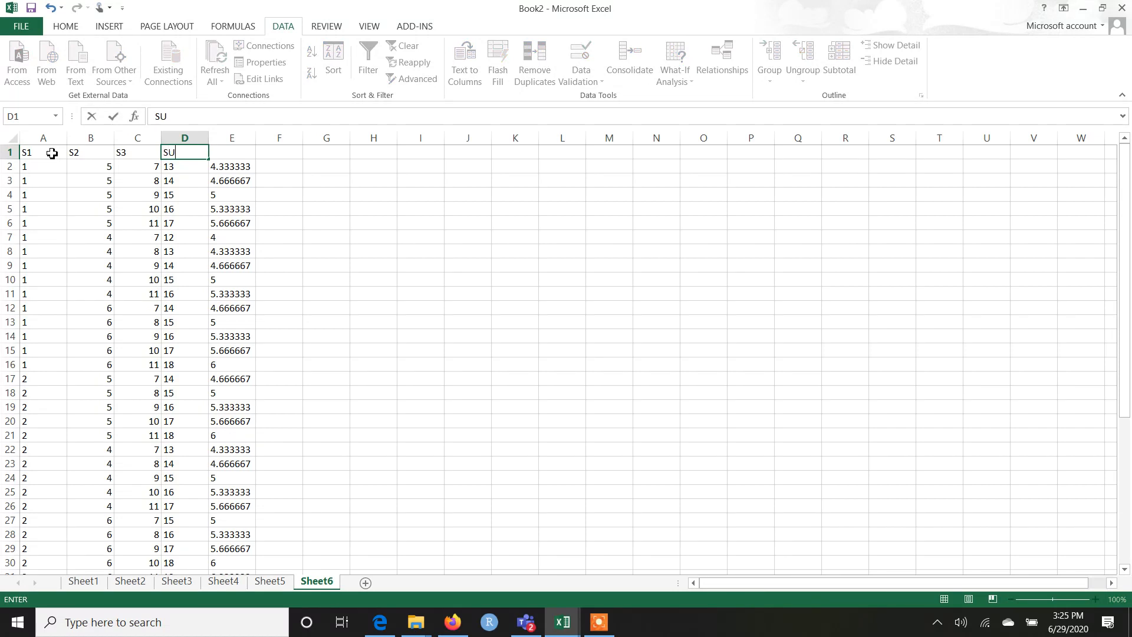
pyautogui.press('Tab')
pyautogui.write('AVG')
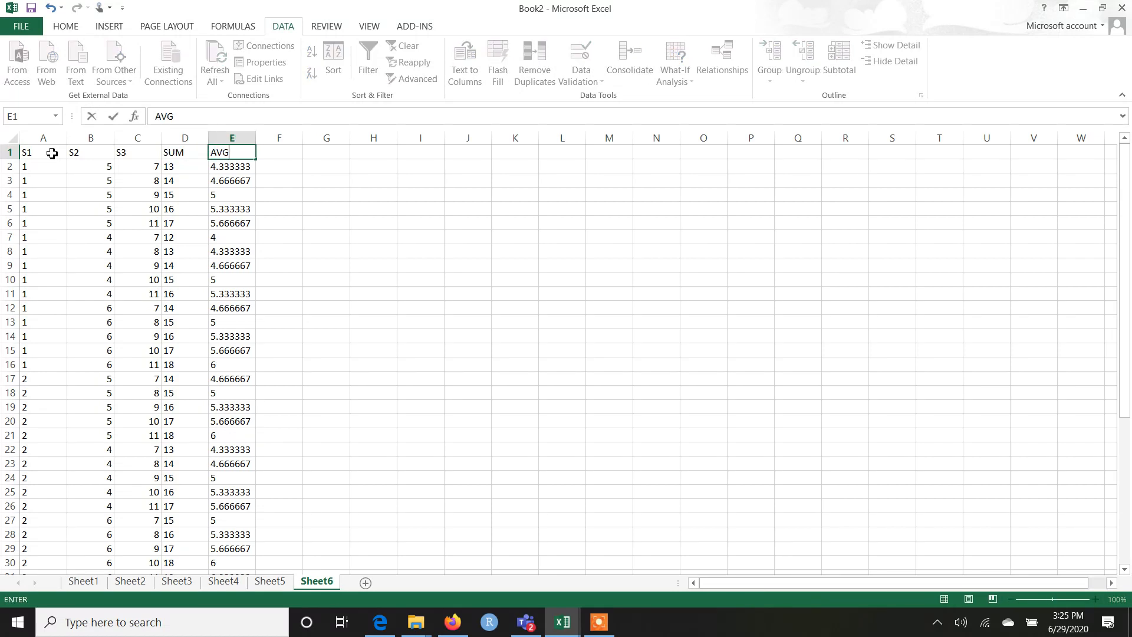
pyautogui.press('Tab')
pyautogui.click(326, 245)
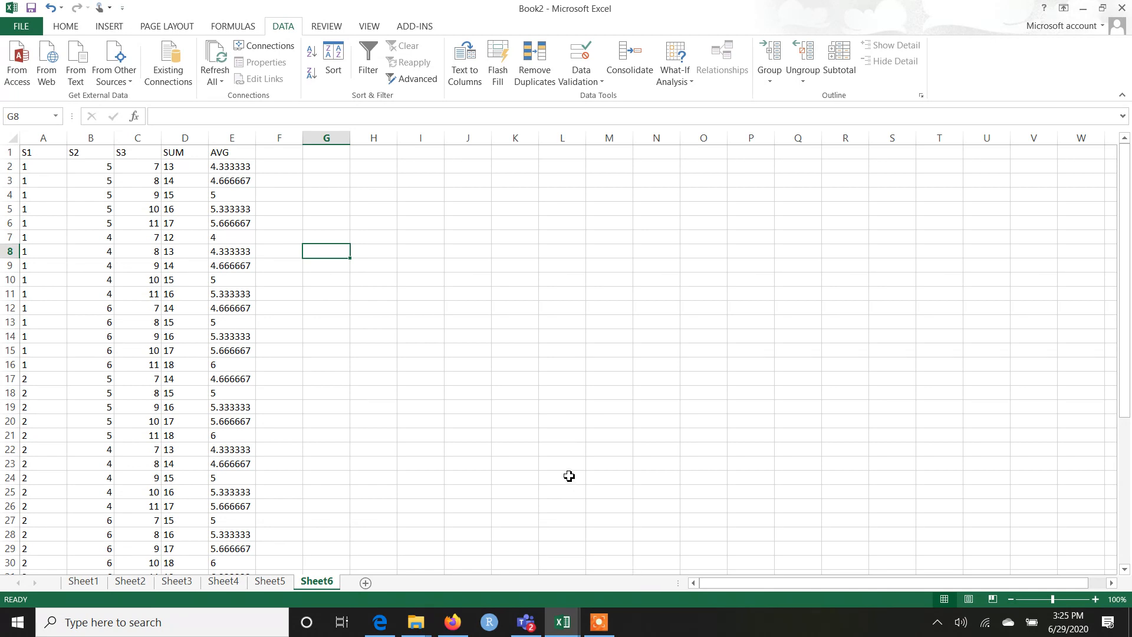
pyautogui.click(599, 622)
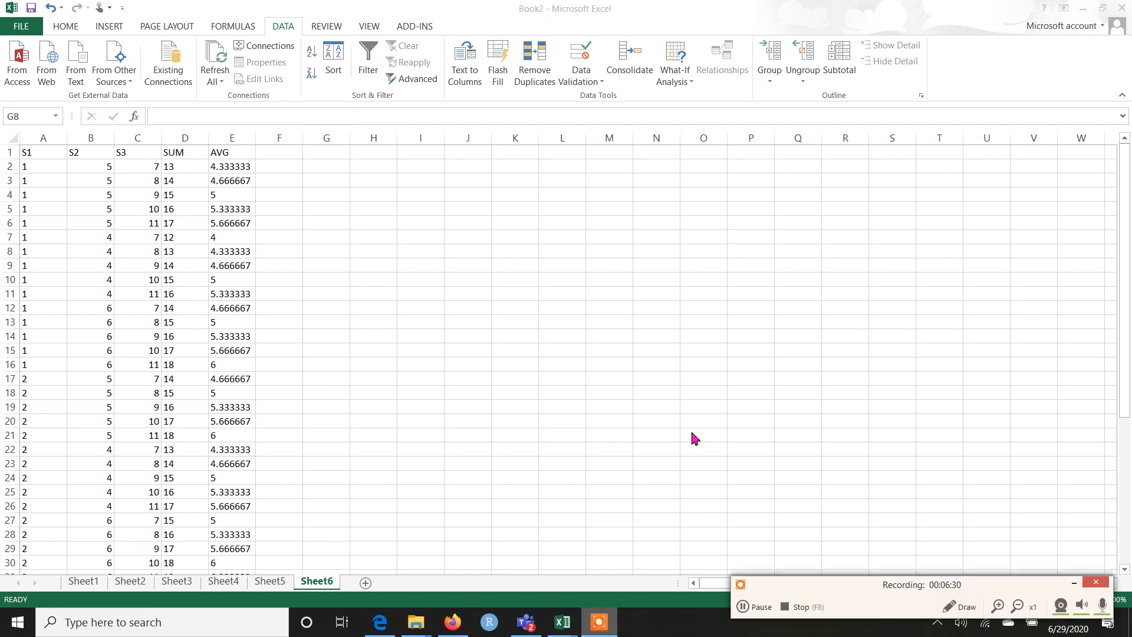